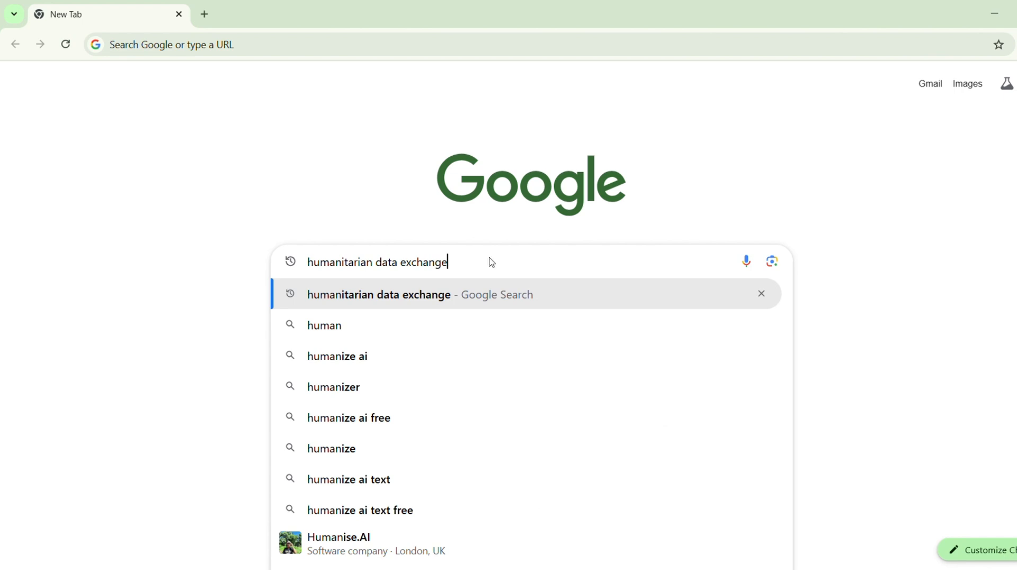
Find the Humanitarian Data Exchange website and open the Sri Lanka page from its alphabetical list of locations
key(Return)
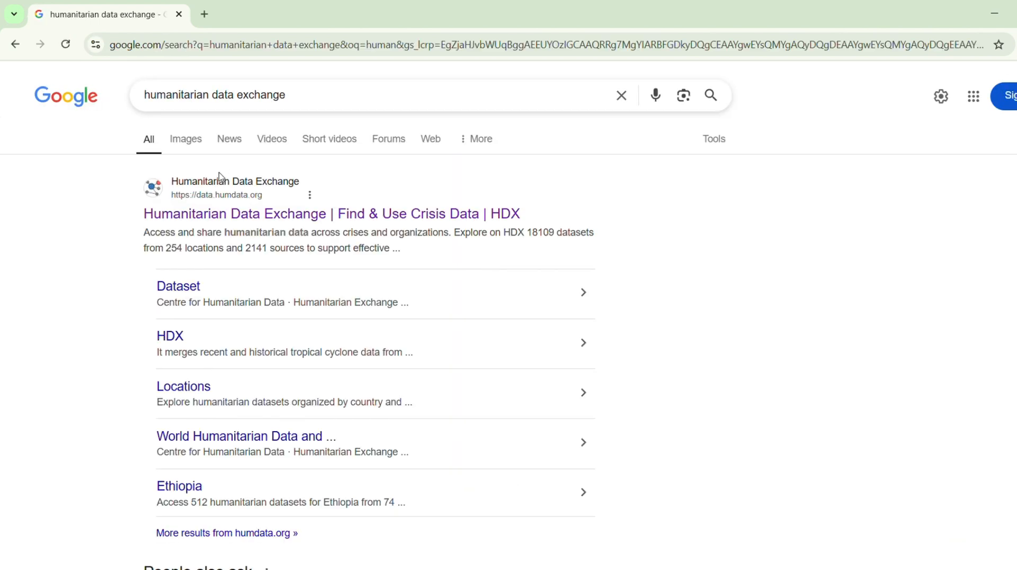
click(214, 217)
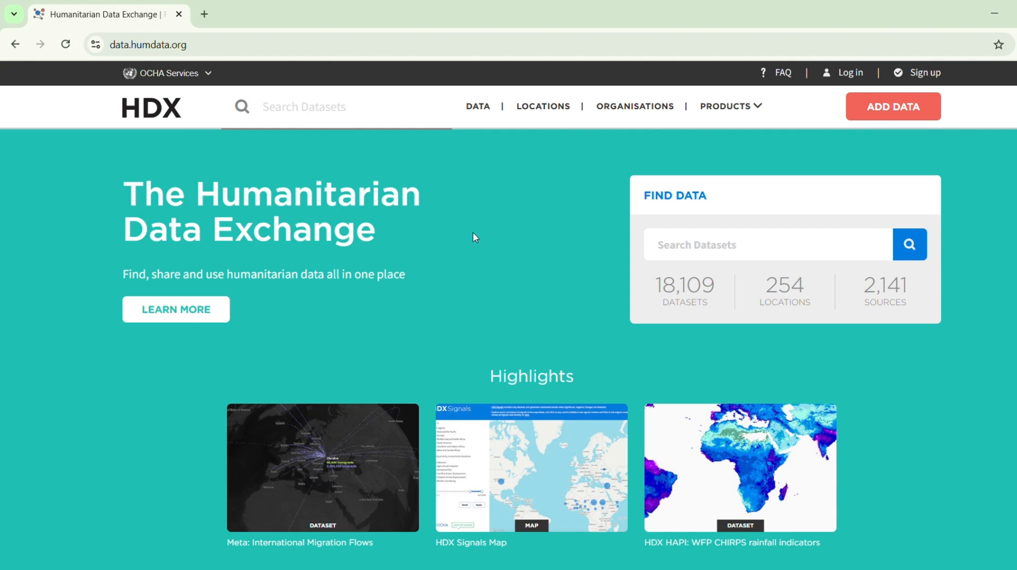
click(541, 112)
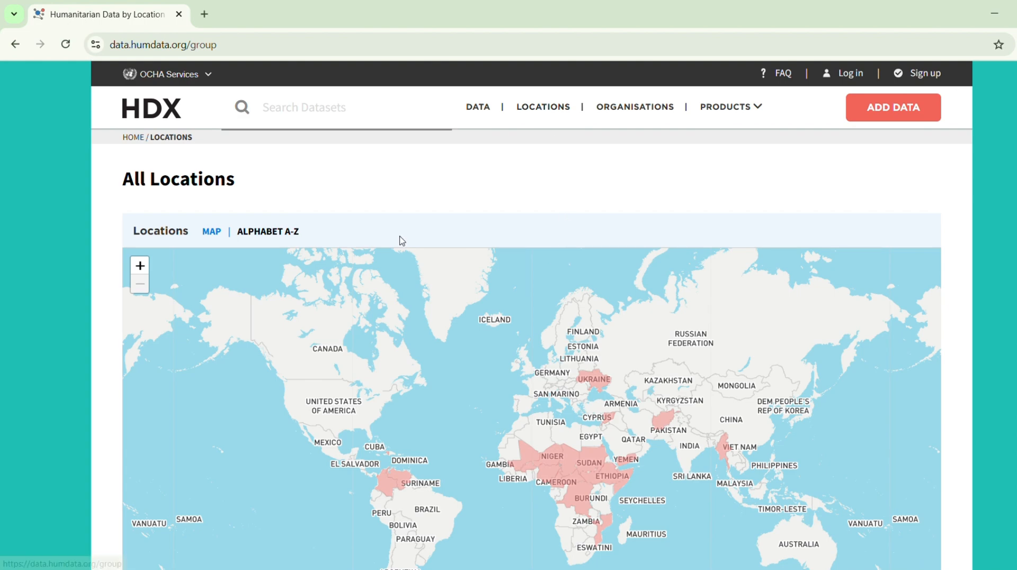
click(271, 233)
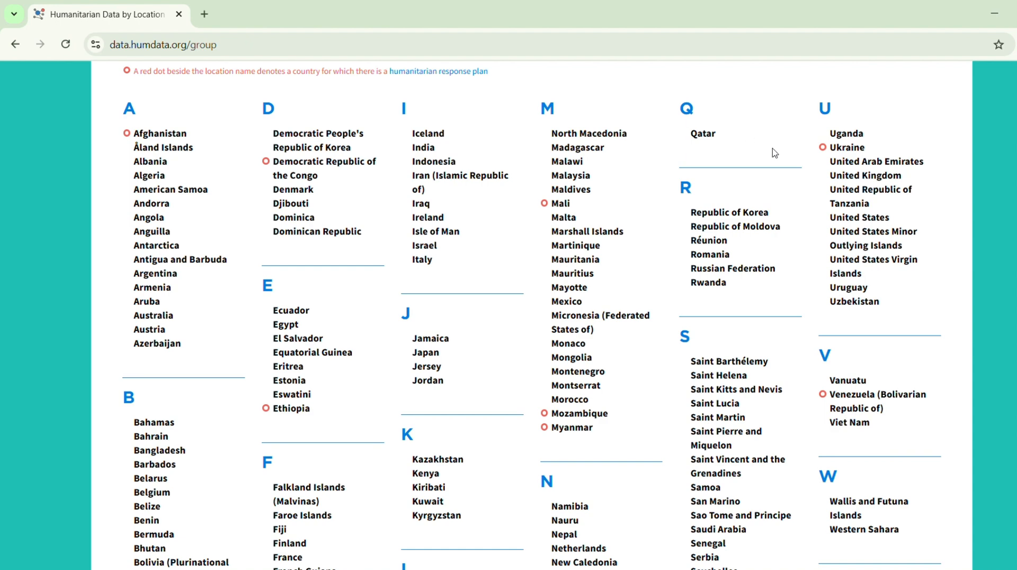
scroll(842, 148, down, 7)
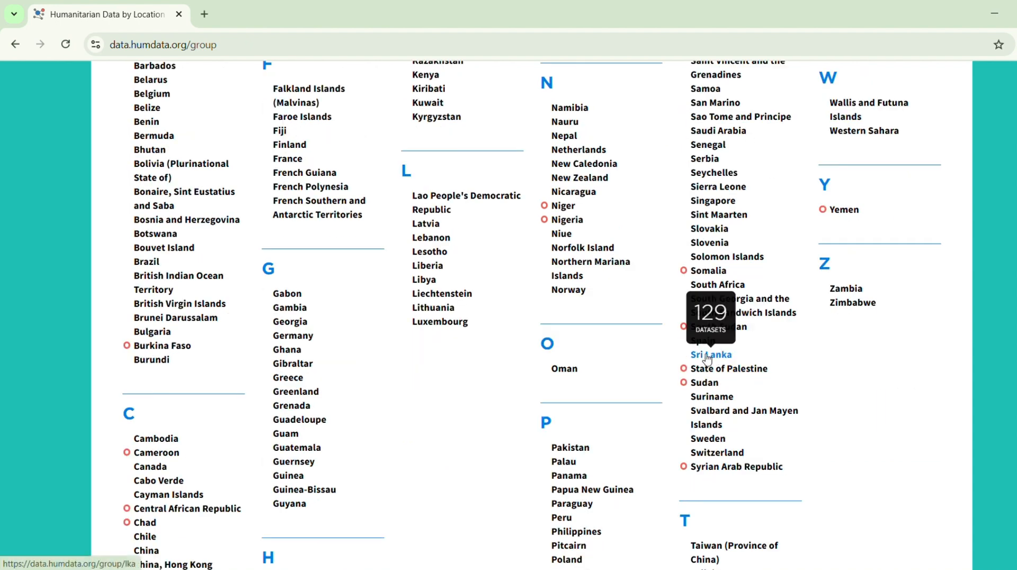
click(708, 356)
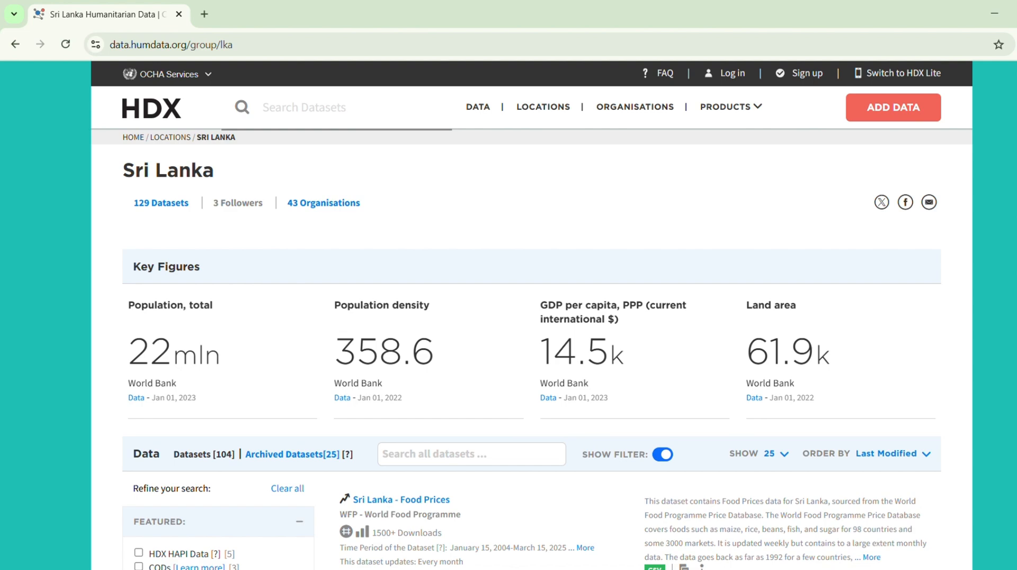
Filter the Sri Lanka datasets by the Geopackage format and open the Sri Lanka Roads (OpenStreetMap Export) dataset
scroll(531, 316, down, 6)
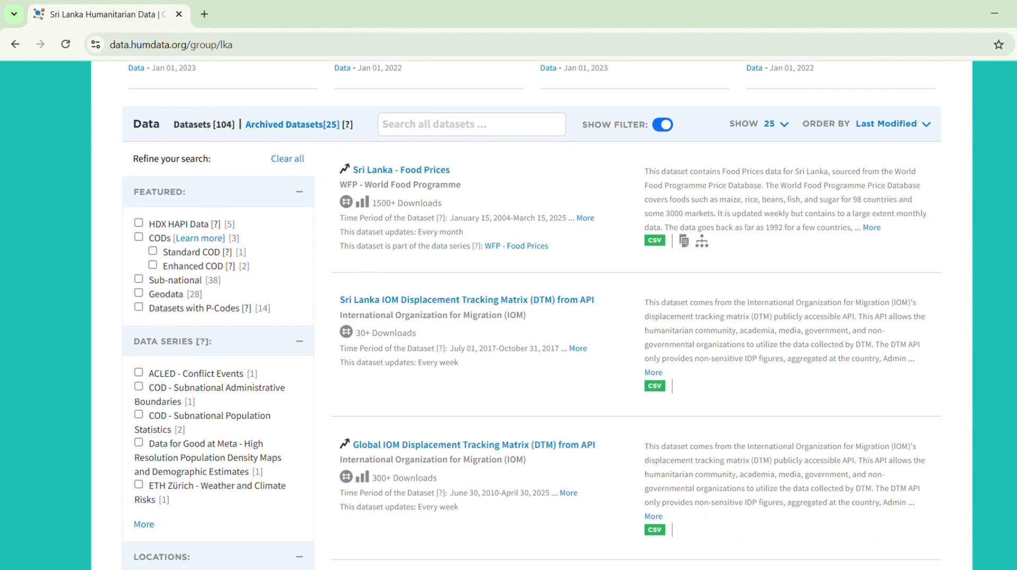
scroll(531, 316, down, 6)
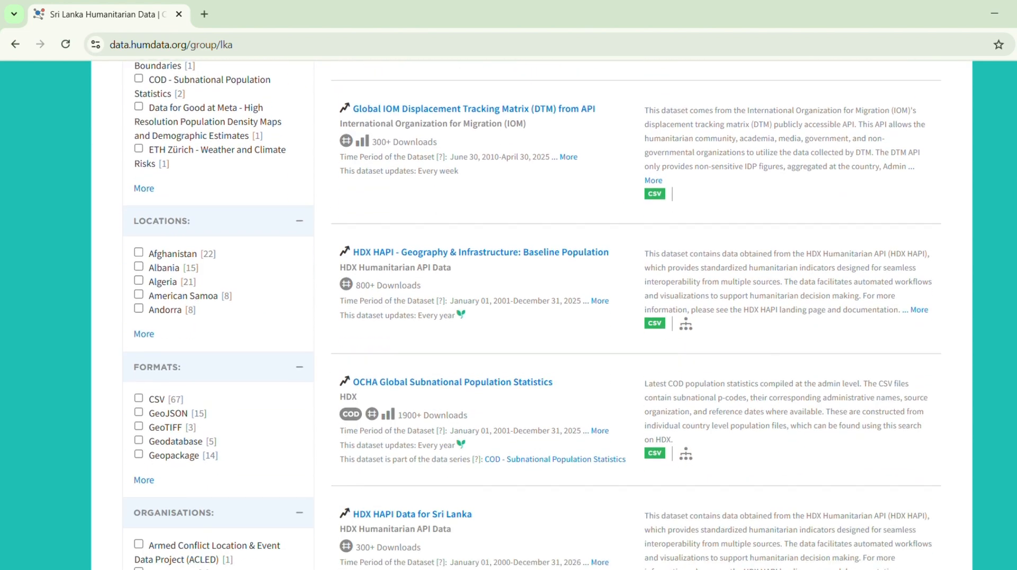
scroll(532, 316, down, 1)
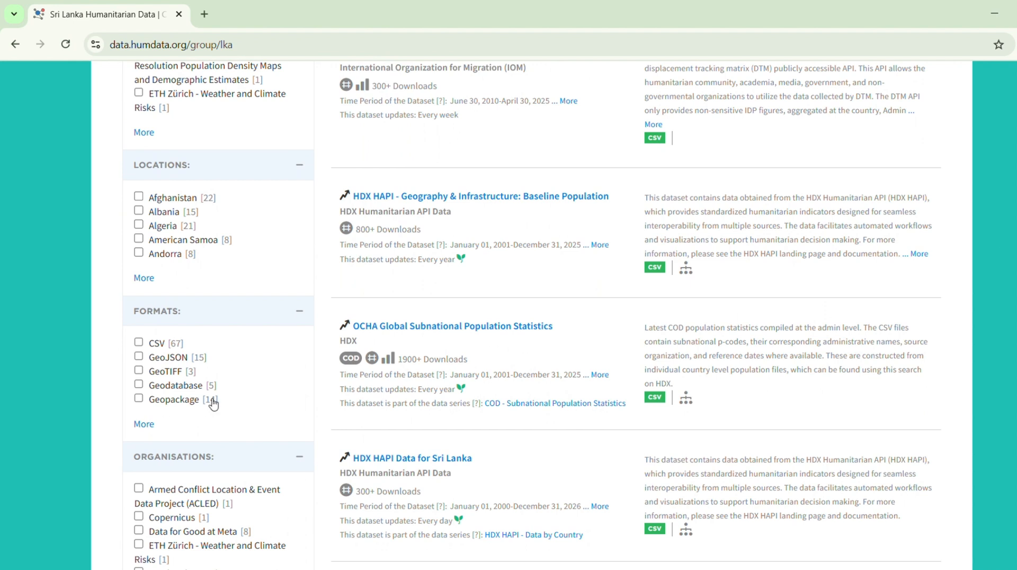
click(139, 399)
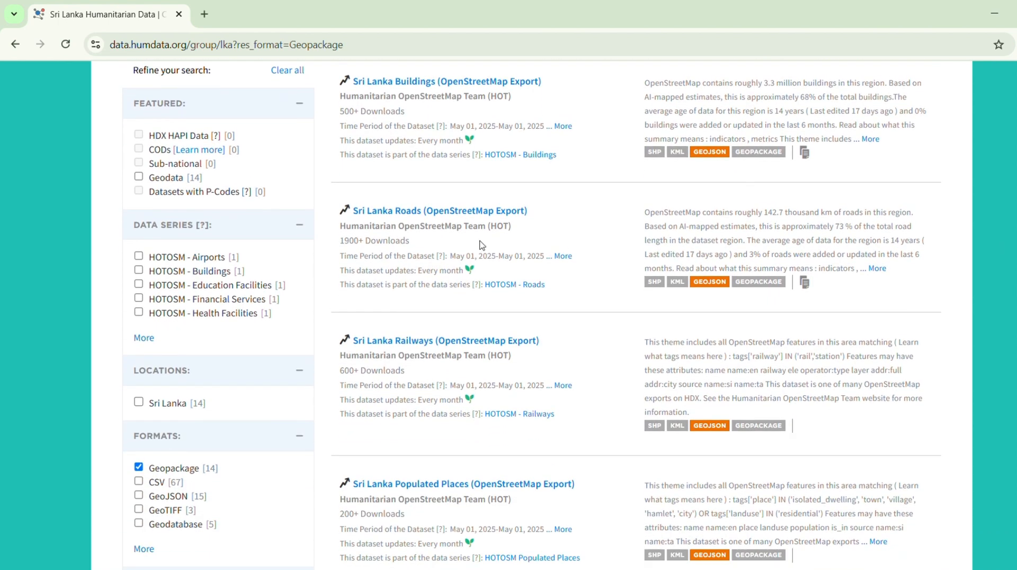
click(422, 213)
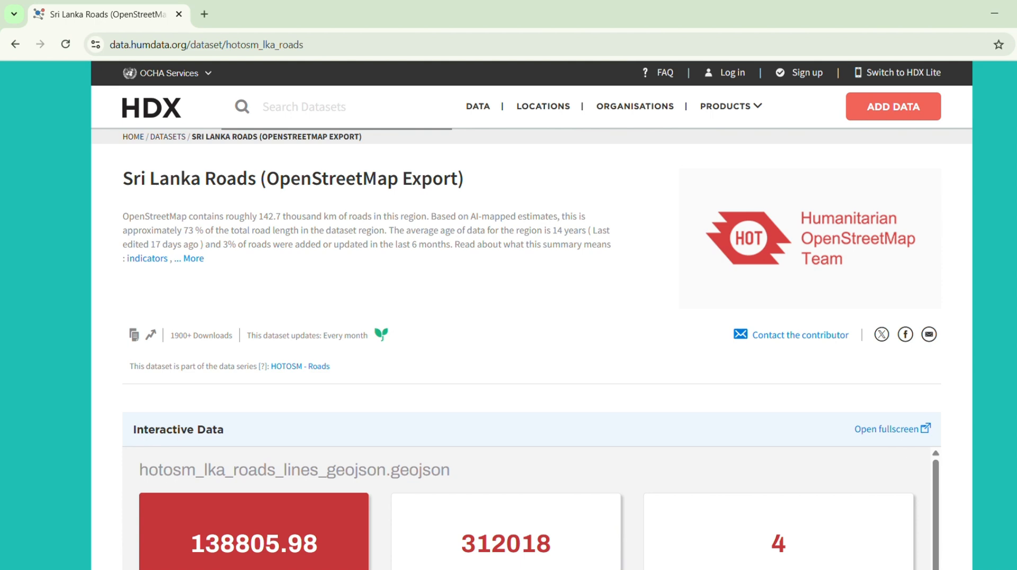
Download hotosm_lka_roads_lines_shp.zip and extract it into the Downloads folder
scroll(529, 317, down, 12)
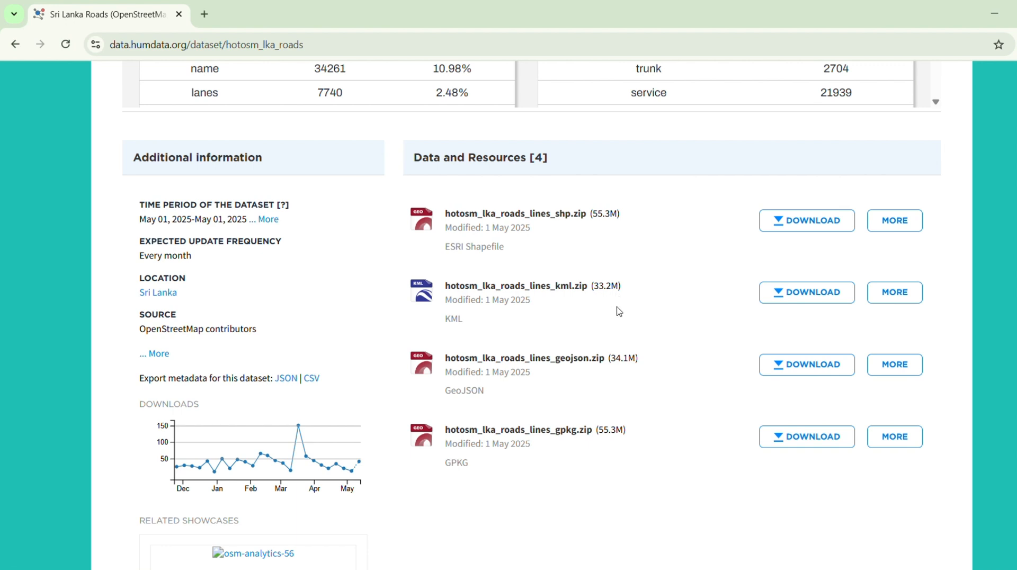
click(816, 224)
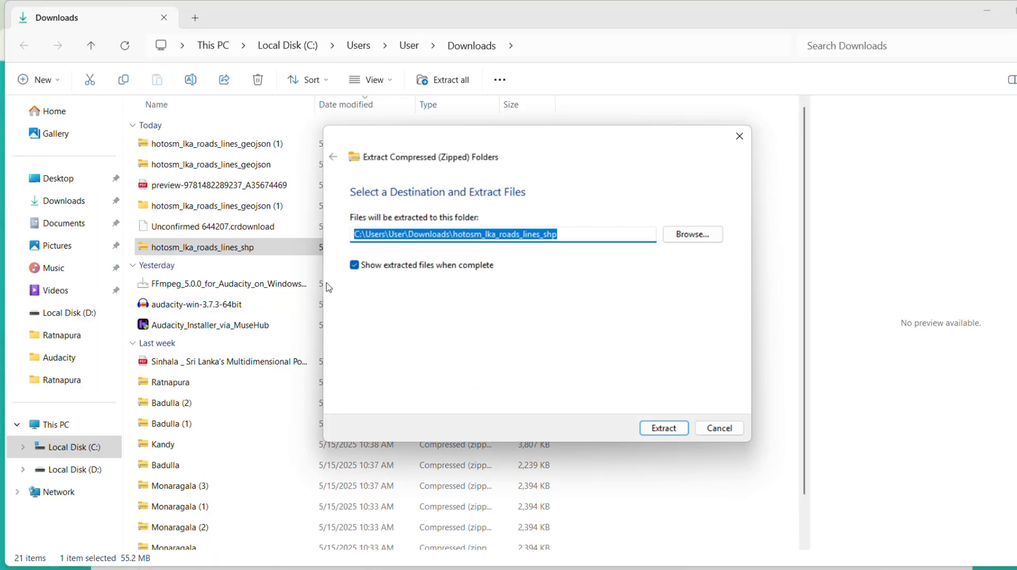
click(663, 427)
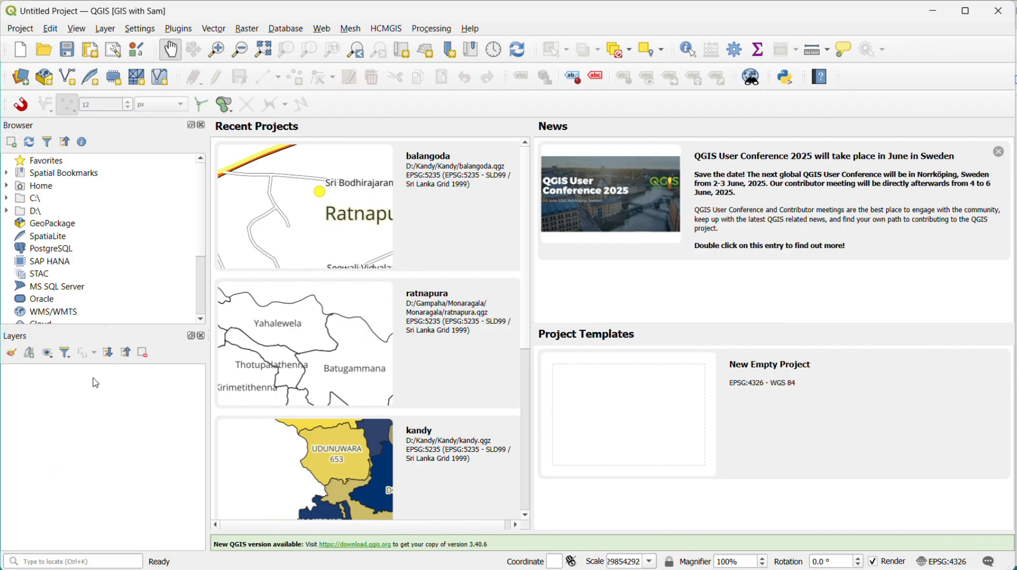
In QGIS, add hotosm_lka_roads_lines_shp.shp from the extracted download folder as a vector layer
click(105, 31)
mouse_move(180, 76)
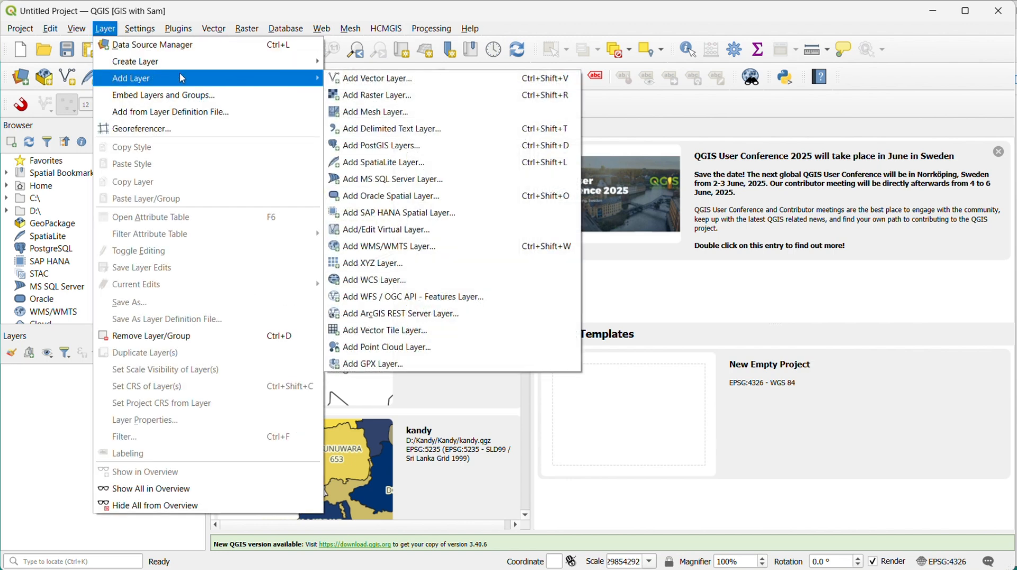
click(407, 80)
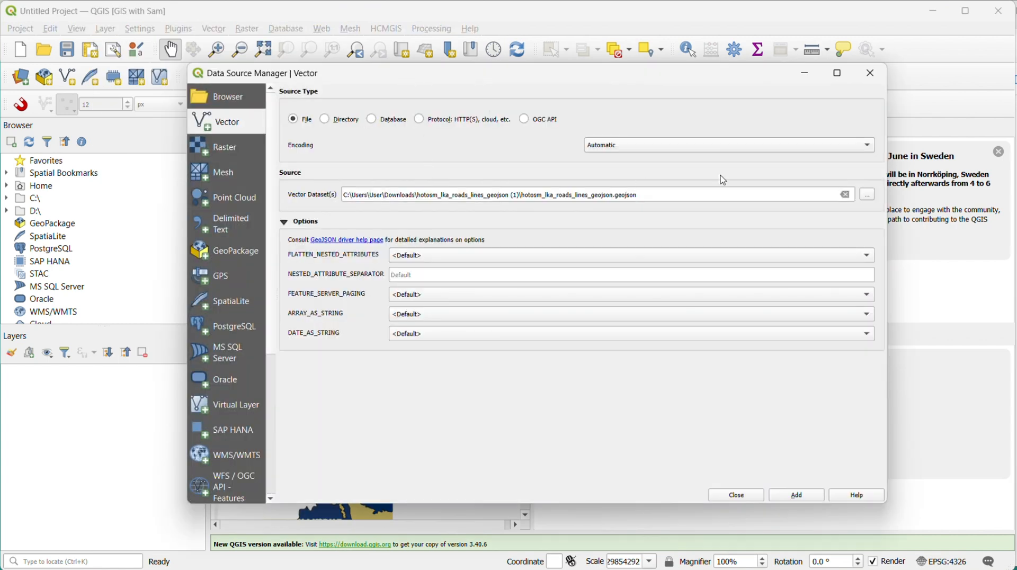
click(867, 195)
double_click(400, 295)
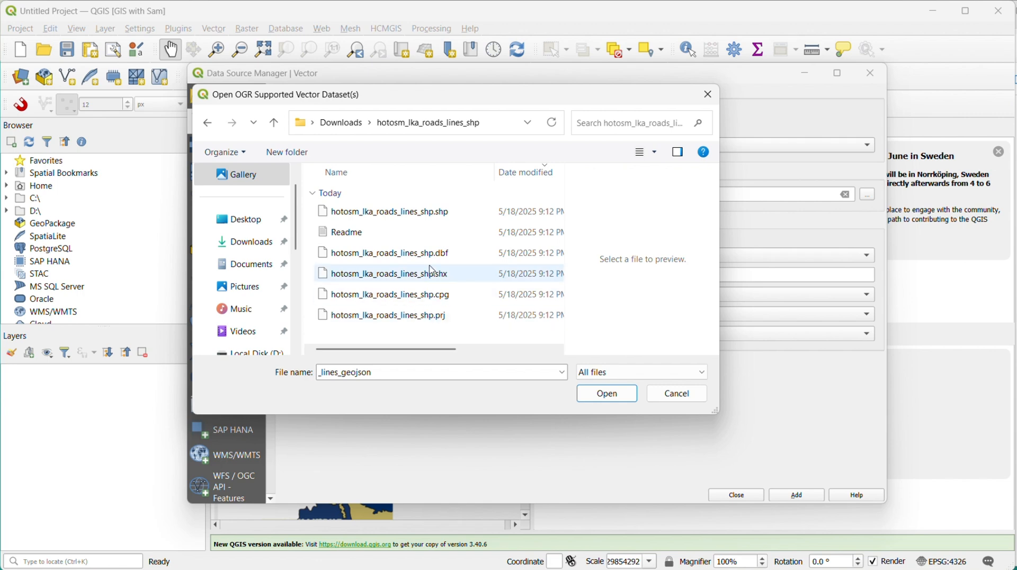
click(425, 215)
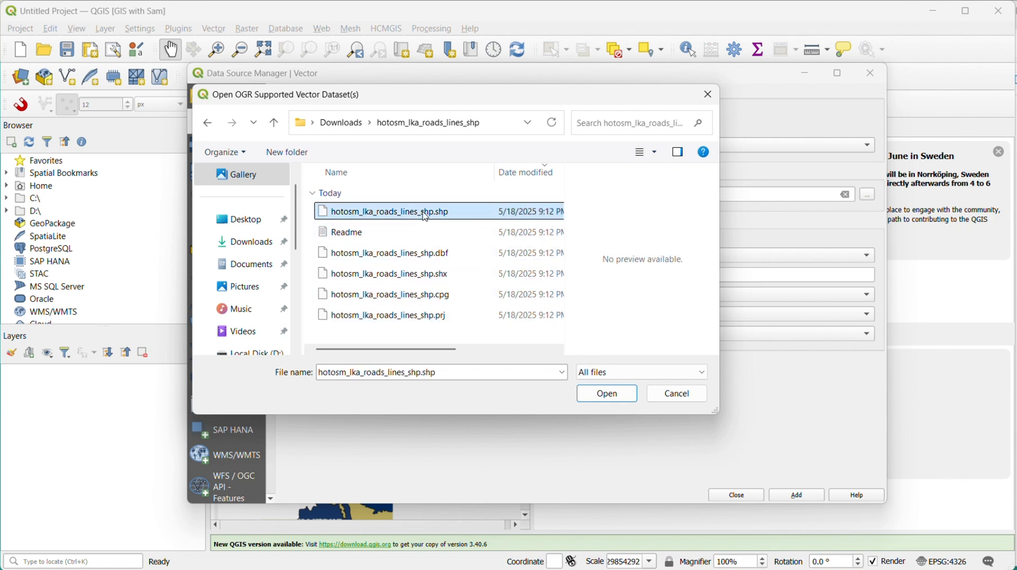
click(606, 395)
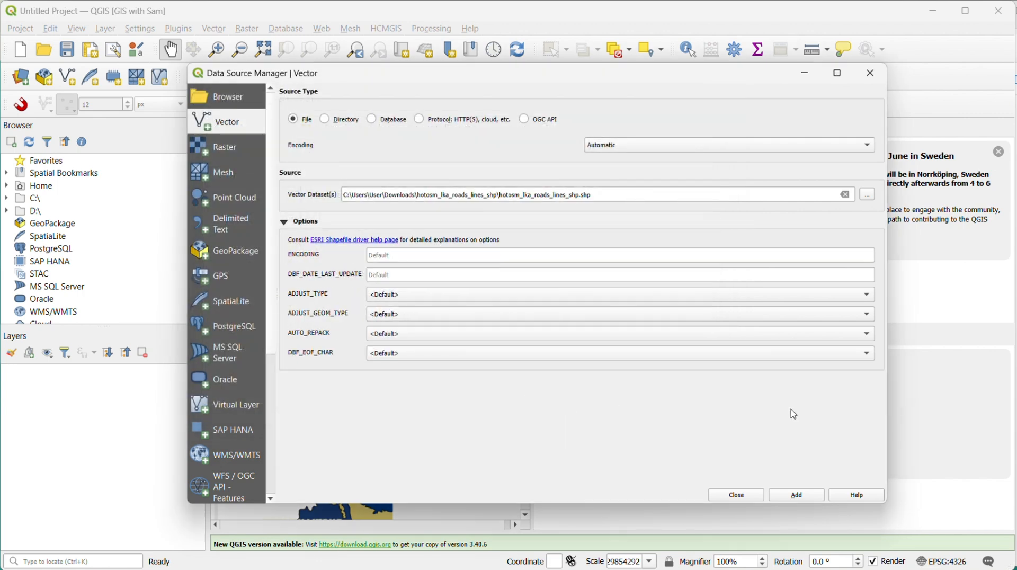
click(799, 495)
click(732, 495)
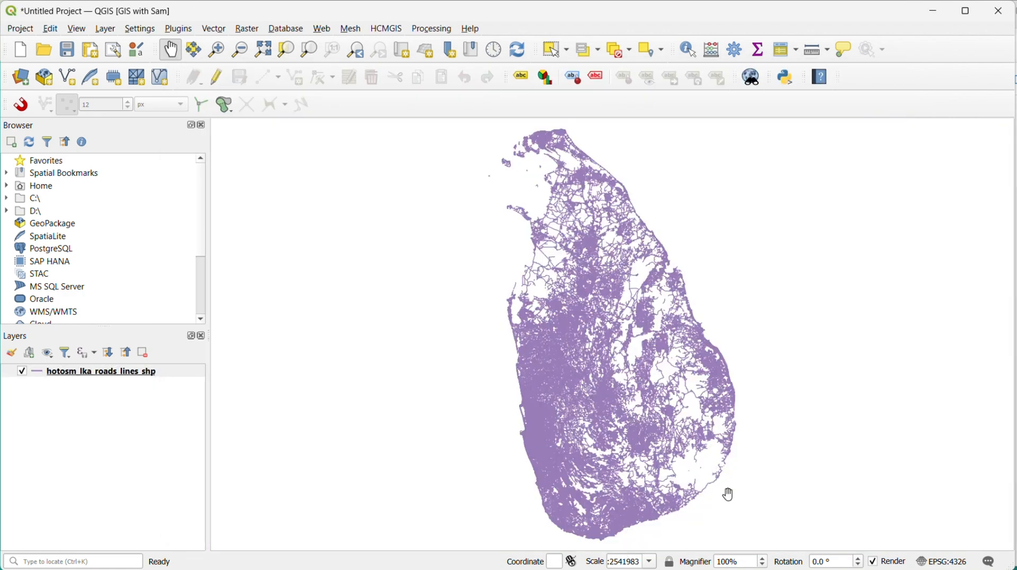
Add GAMPAHA.shp from D:\Gampaha\Gampaha to the project as a vector layer
click(106, 29)
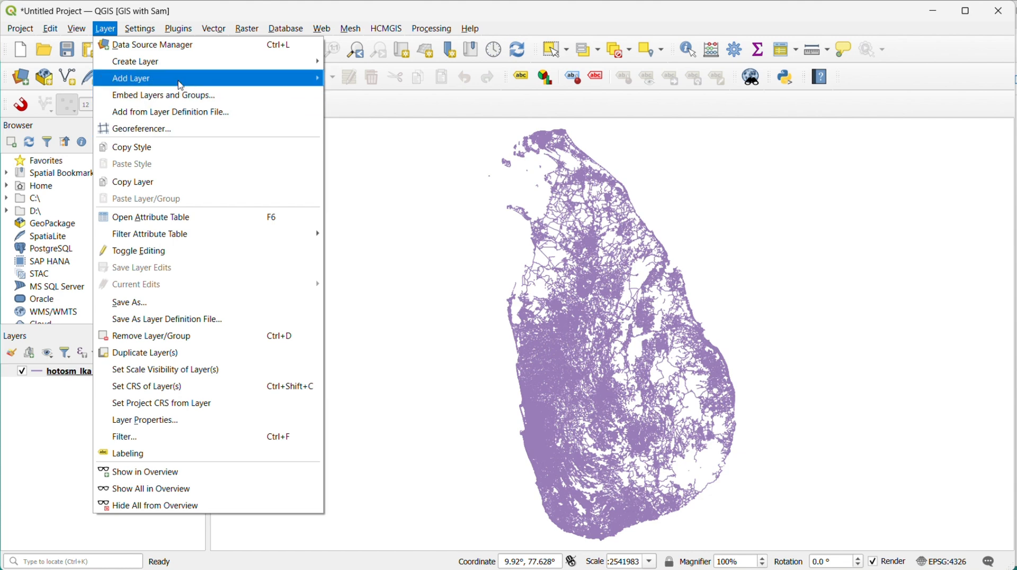
mouse_move(206, 84)
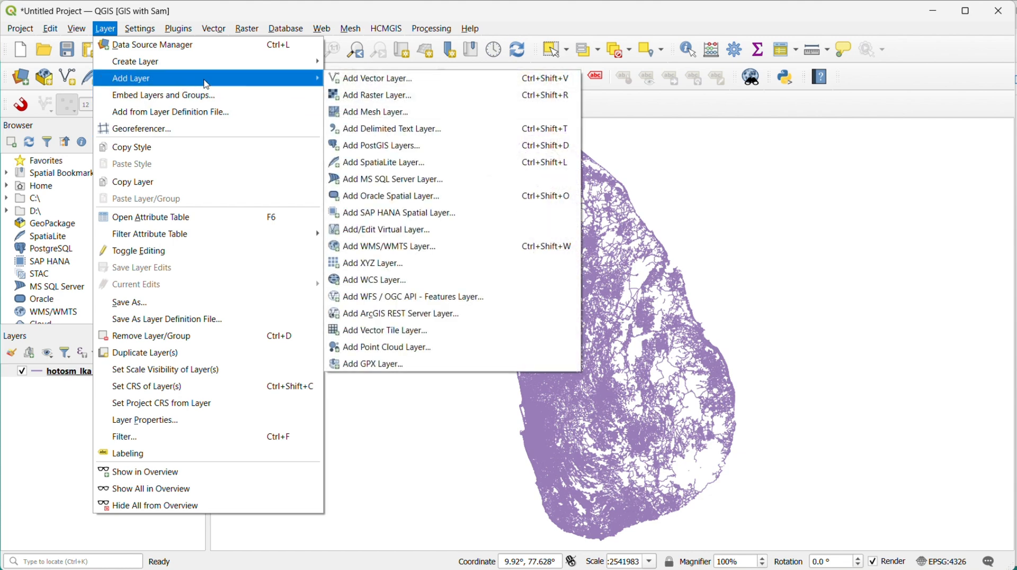
click(402, 79)
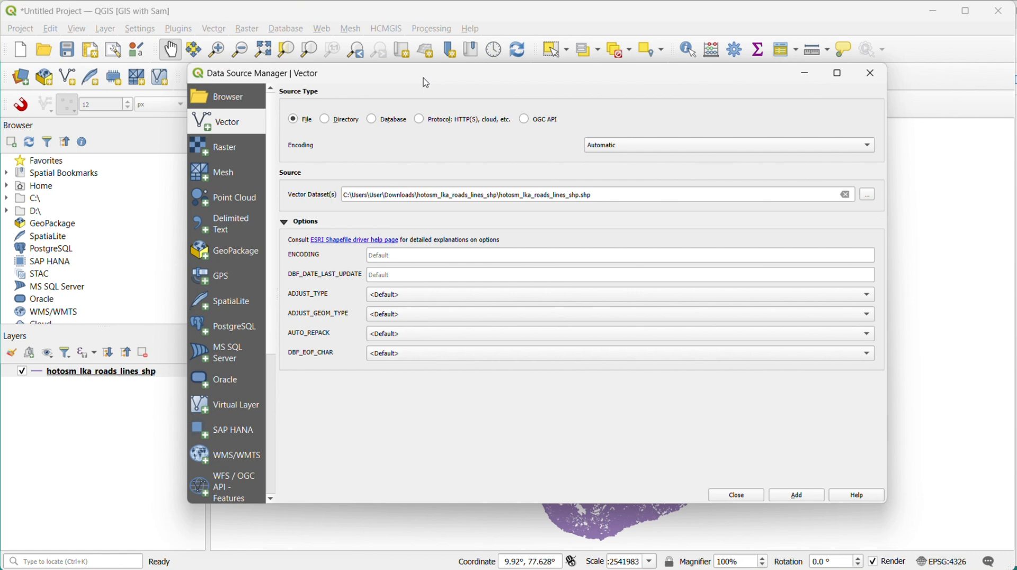
click(866, 194)
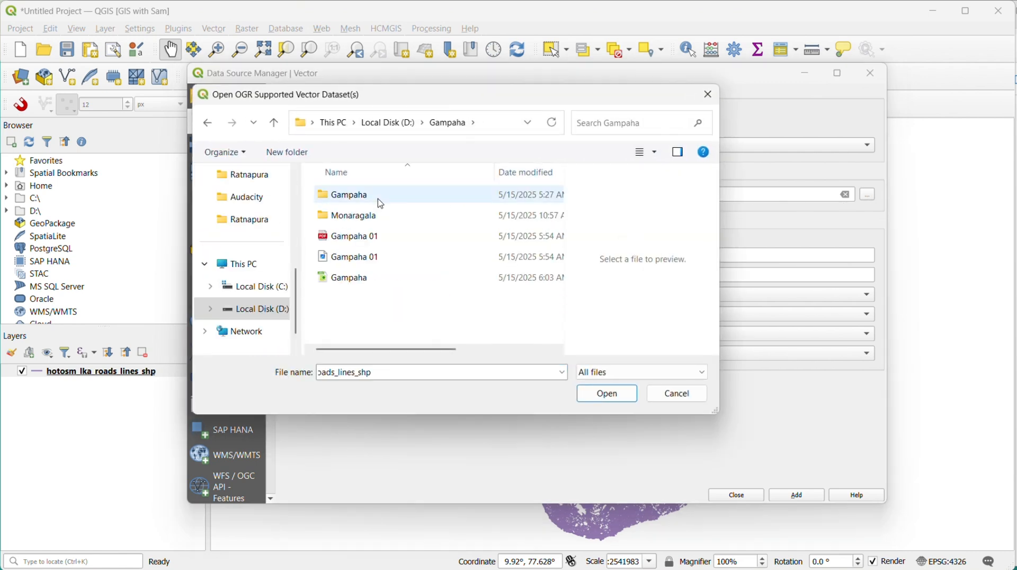
double_click(379, 204)
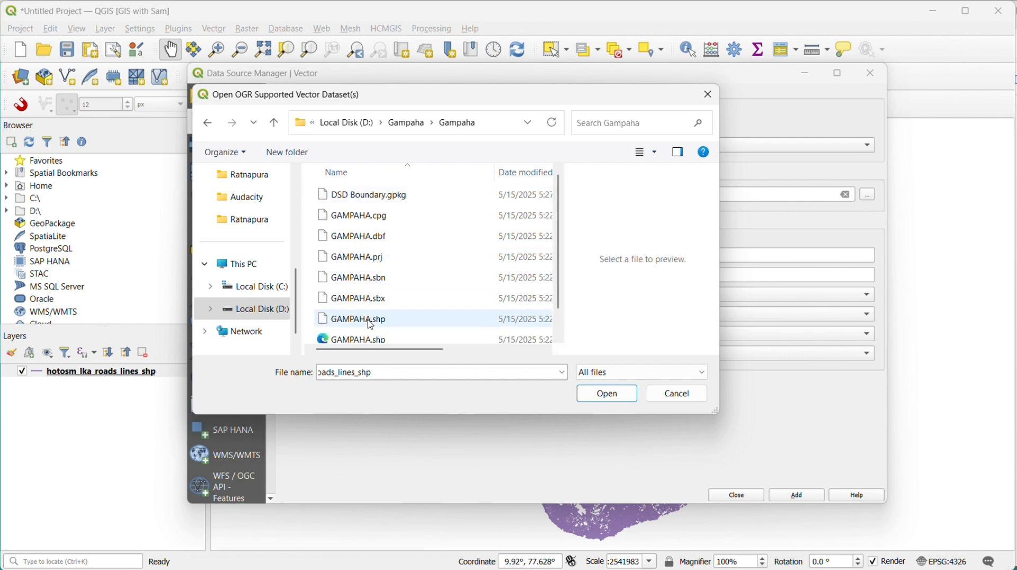
click(423, 324)
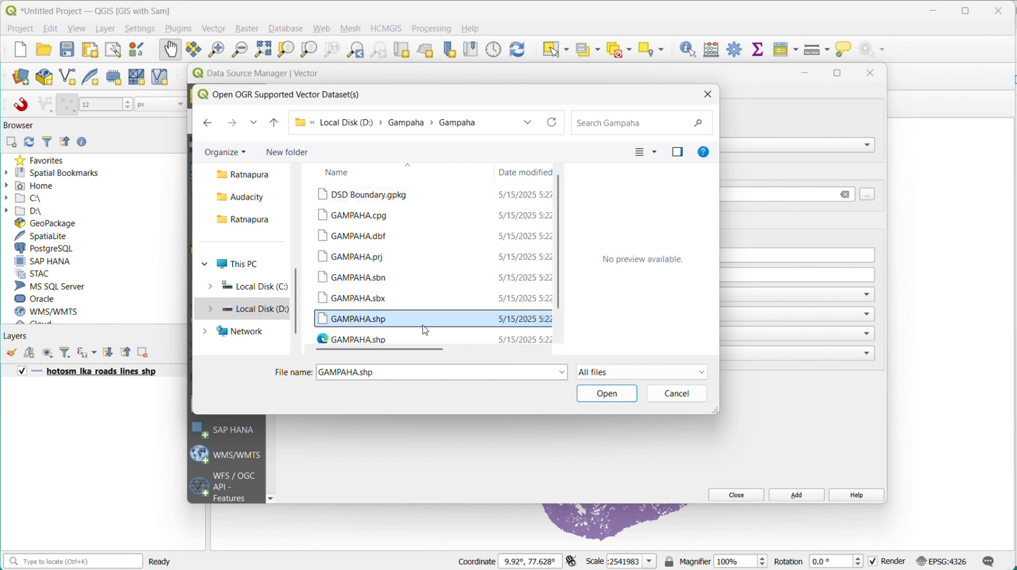
click(614, 397)
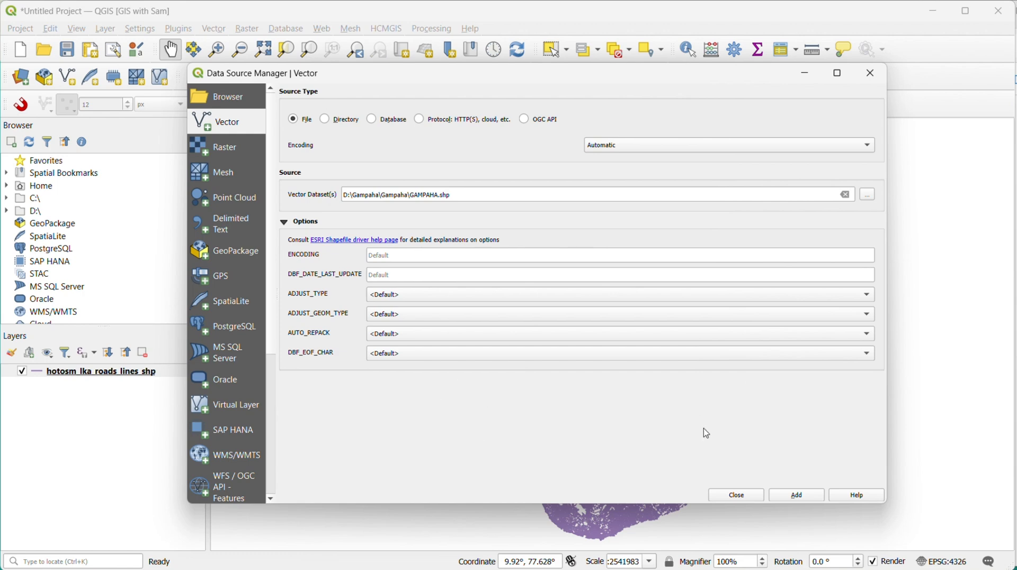
click(800, 495)
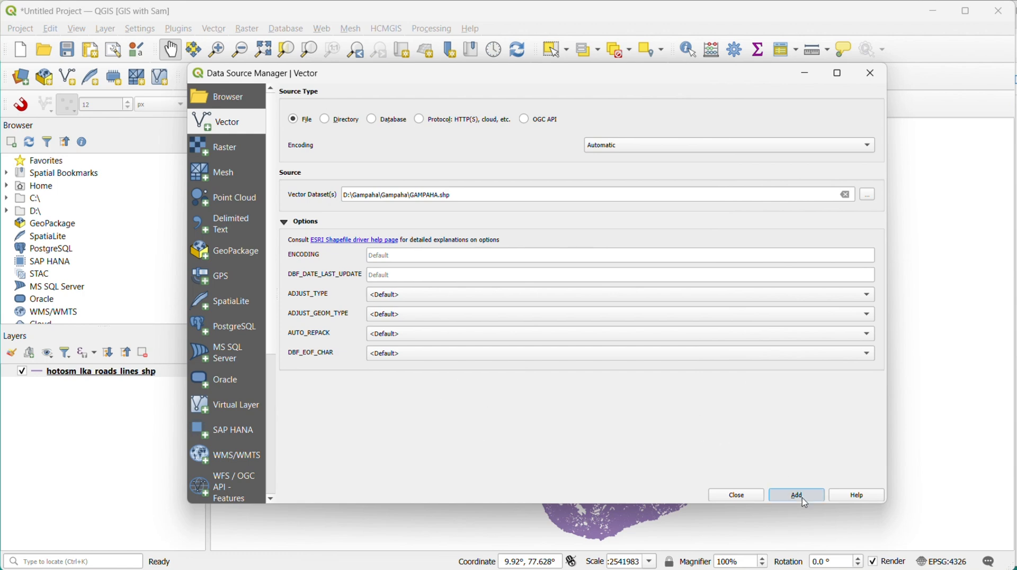
click(736, 495)
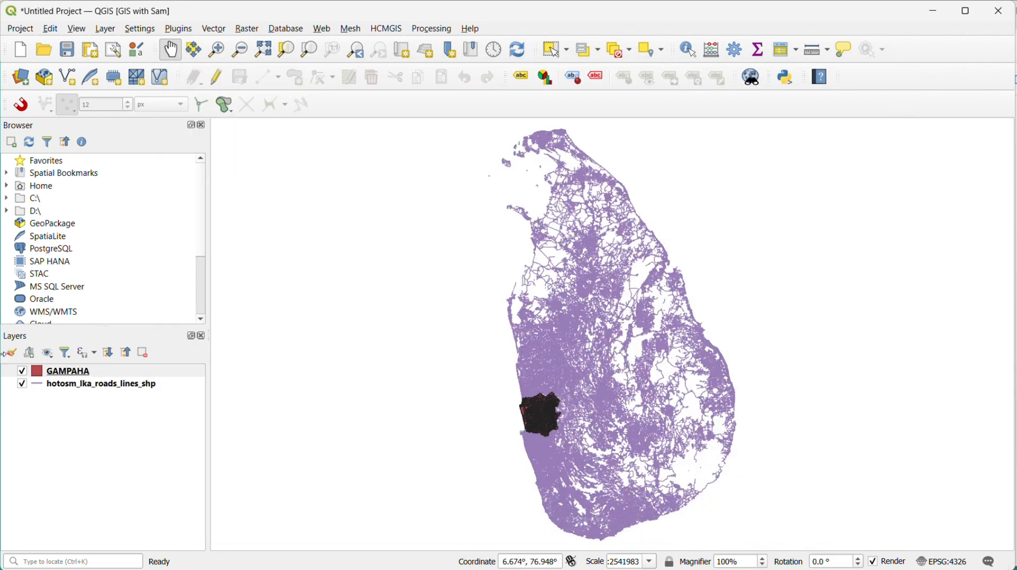
Filter the GAMPAHA layer with the expression "DSD_N" = 'WATTALA'
click(74, 374)
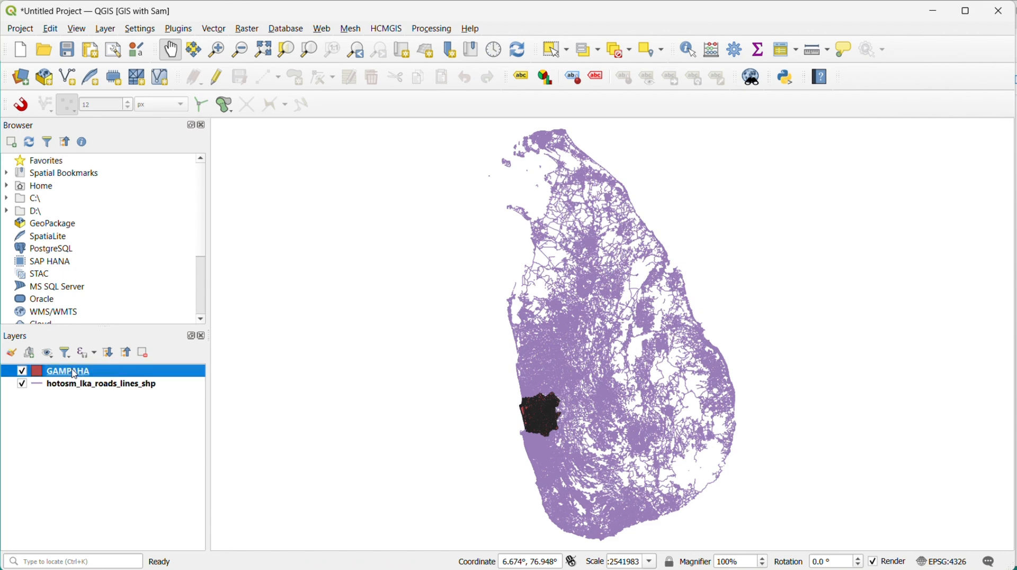
right_click(75, 374)
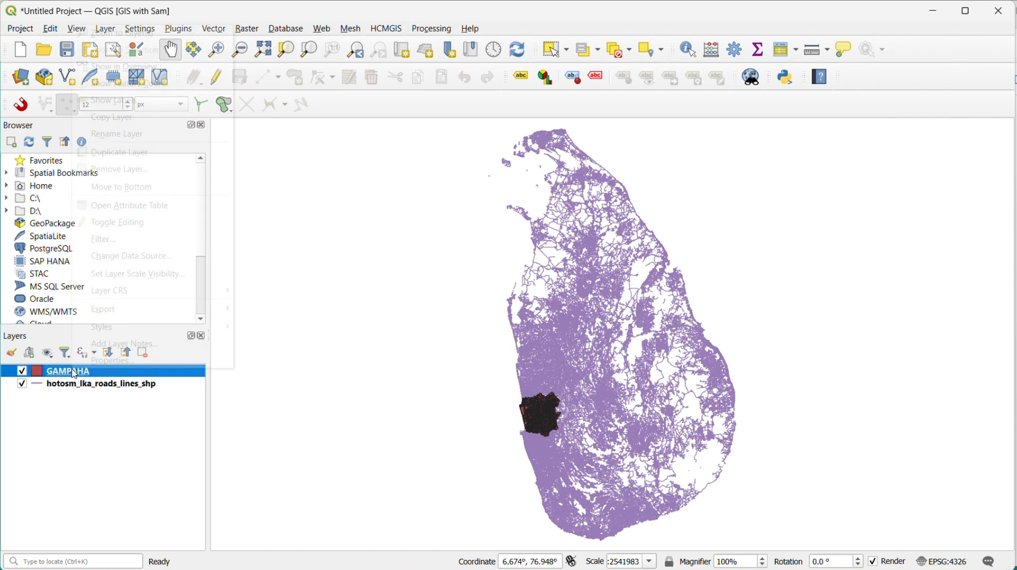
click(129, 242)
scroll(395, 181, down, 2)
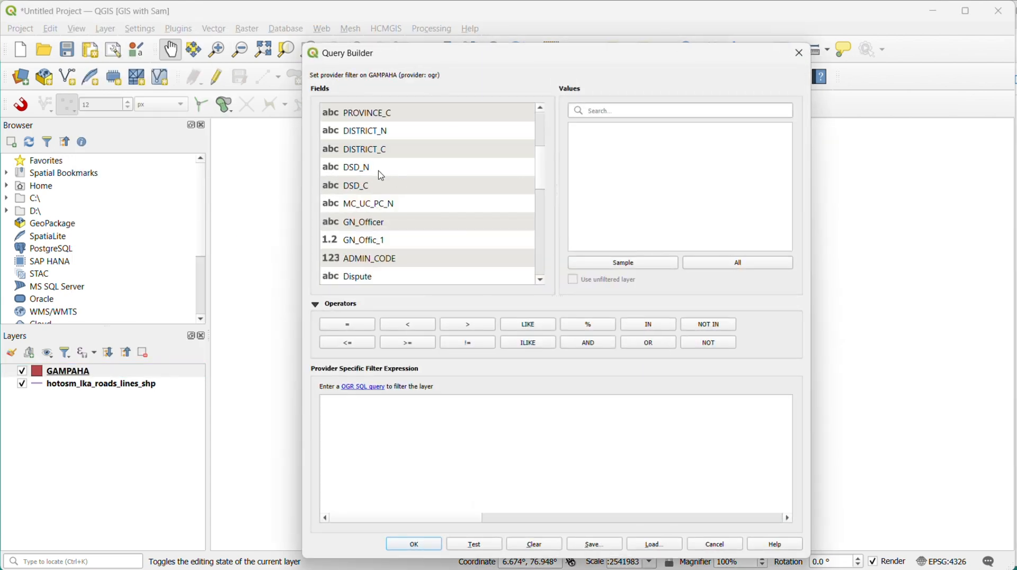
click(382, 175)
double_click(380, 173)
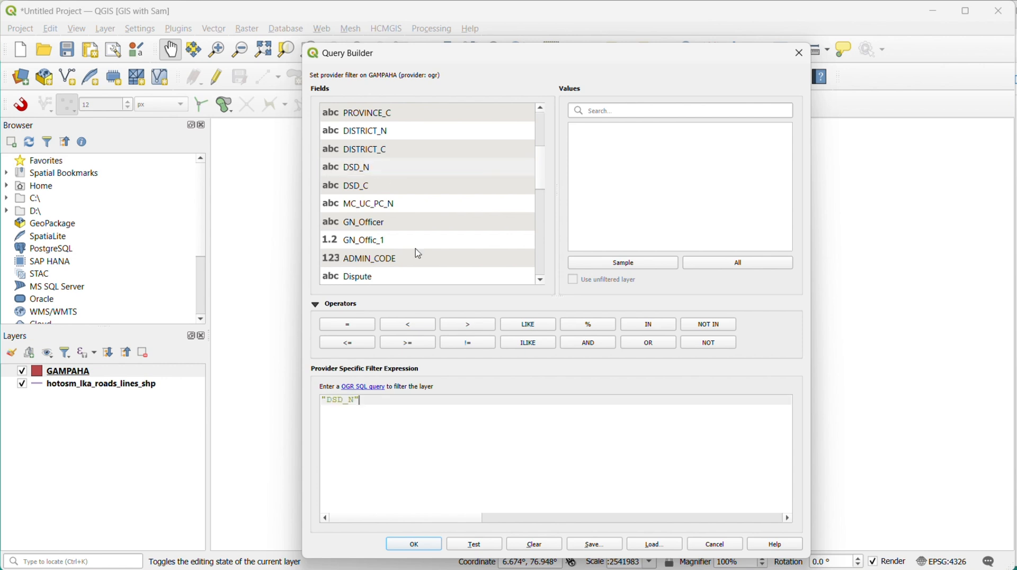
click(346, 324)
click(739, 264)
scroll(792, 225, down, 1)
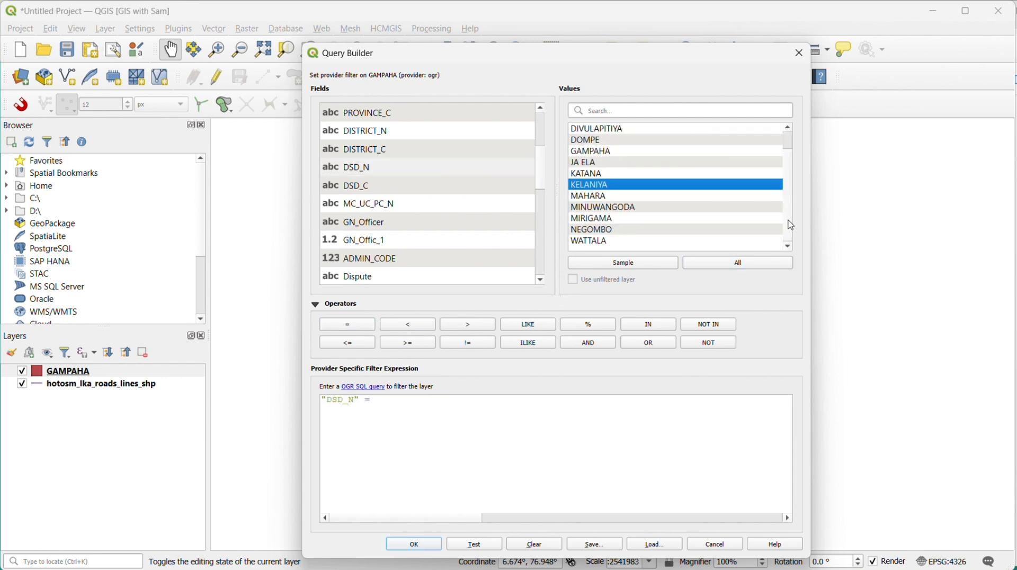
click(603, 243)
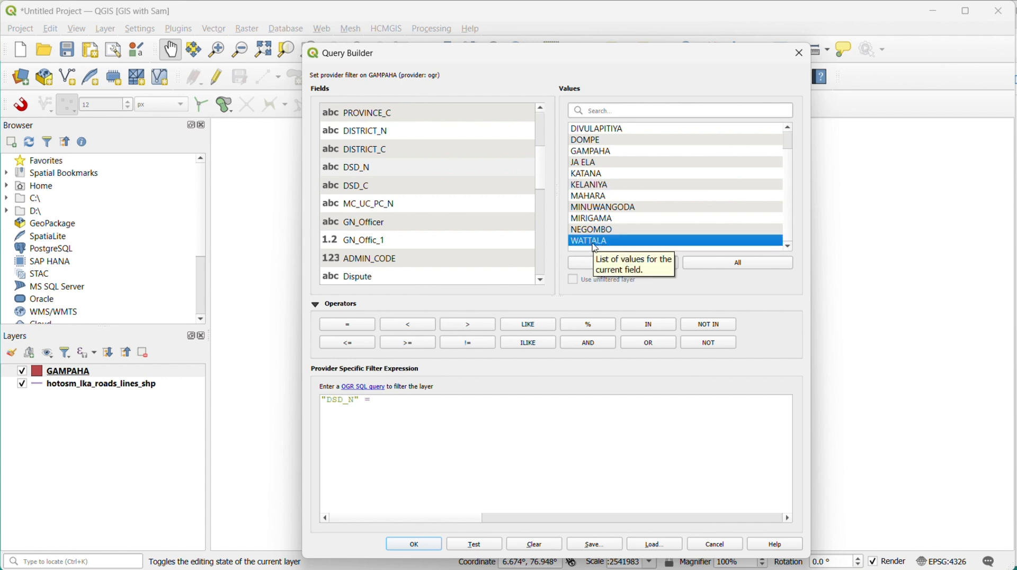
double_click(595, 242)
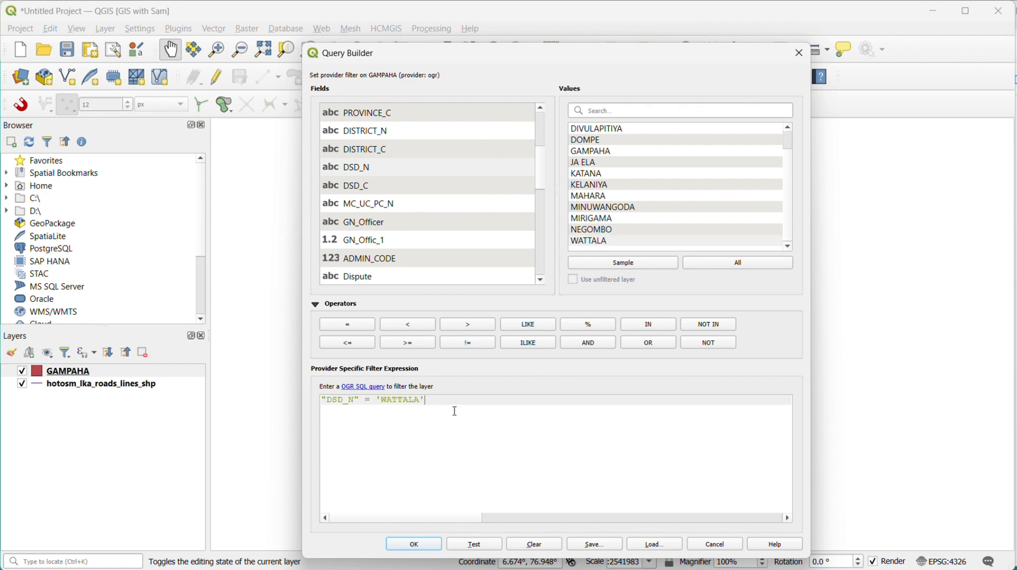
click(415, 544)
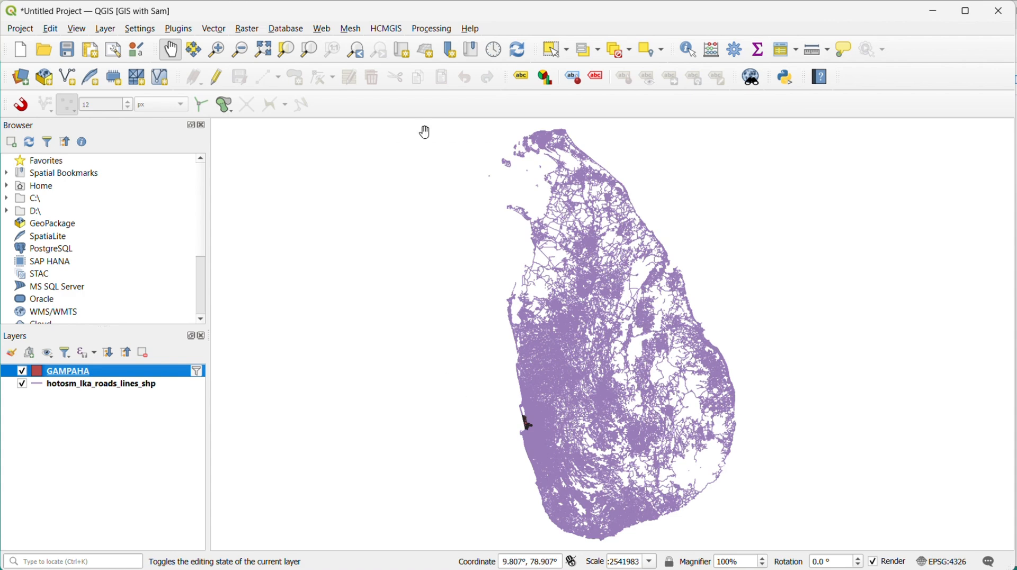
Extend the GAMPAHA layer's filter with AND "GND_N" = 'Welisara' to keep only the Welisara division
right_click(86, 371)
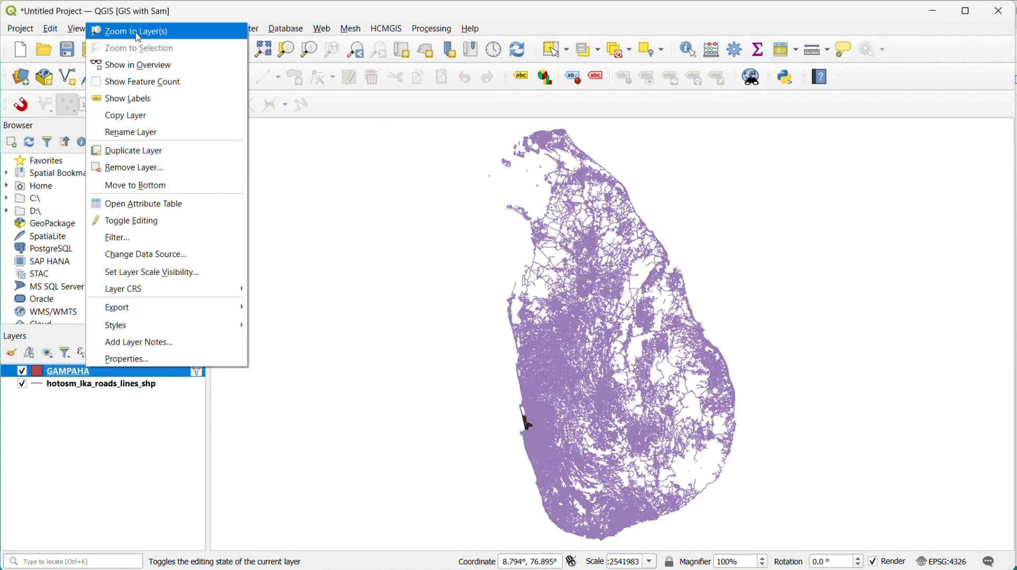
click(142, 32)
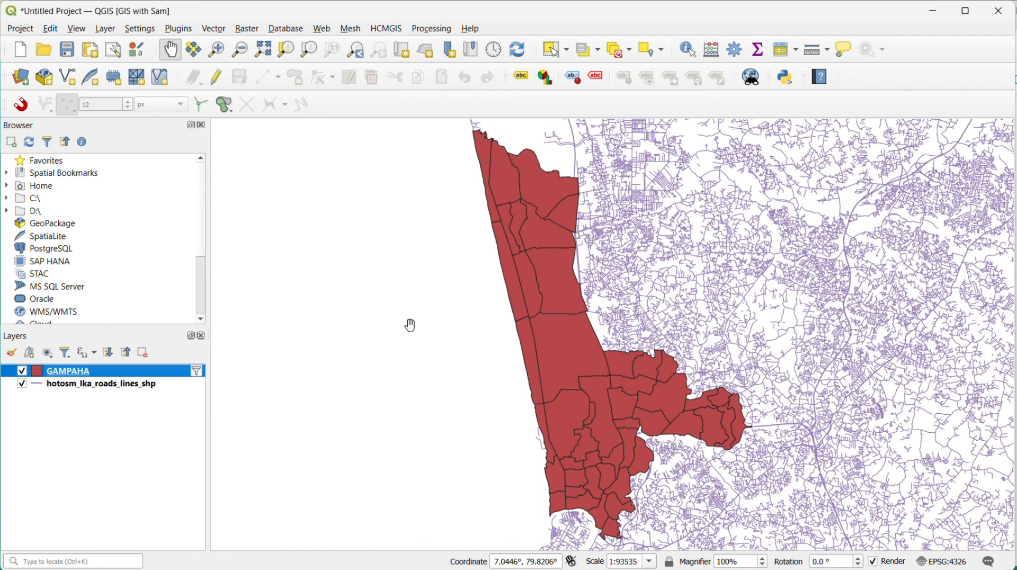
right_click(64, 371)
click(119, 234)
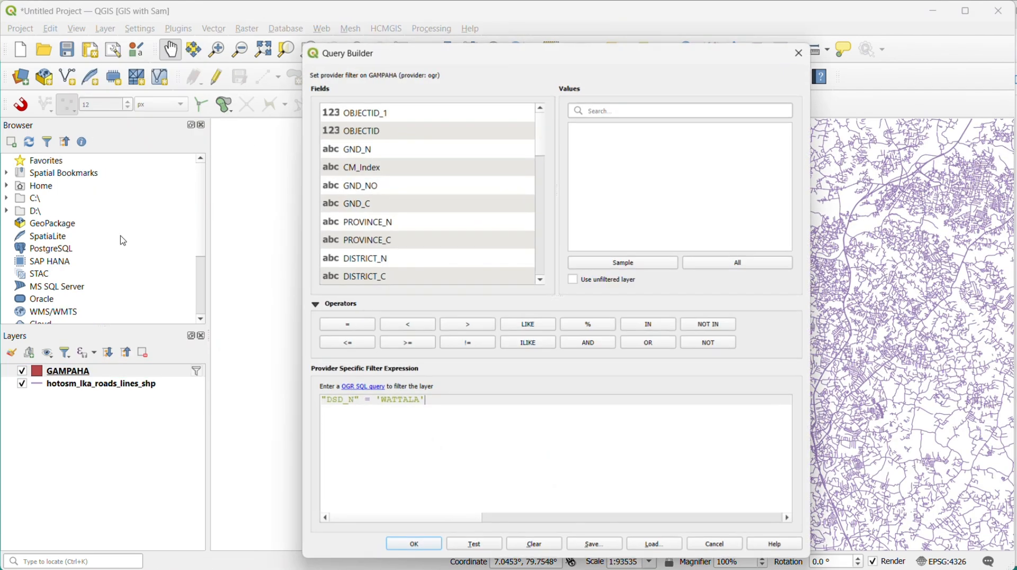
click(582, 344)
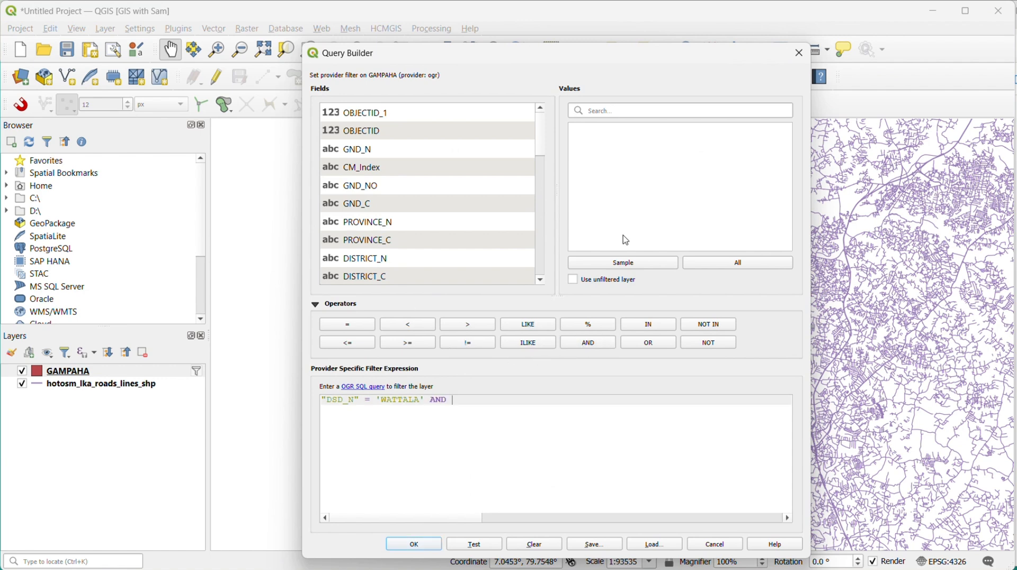
click(408, 147)
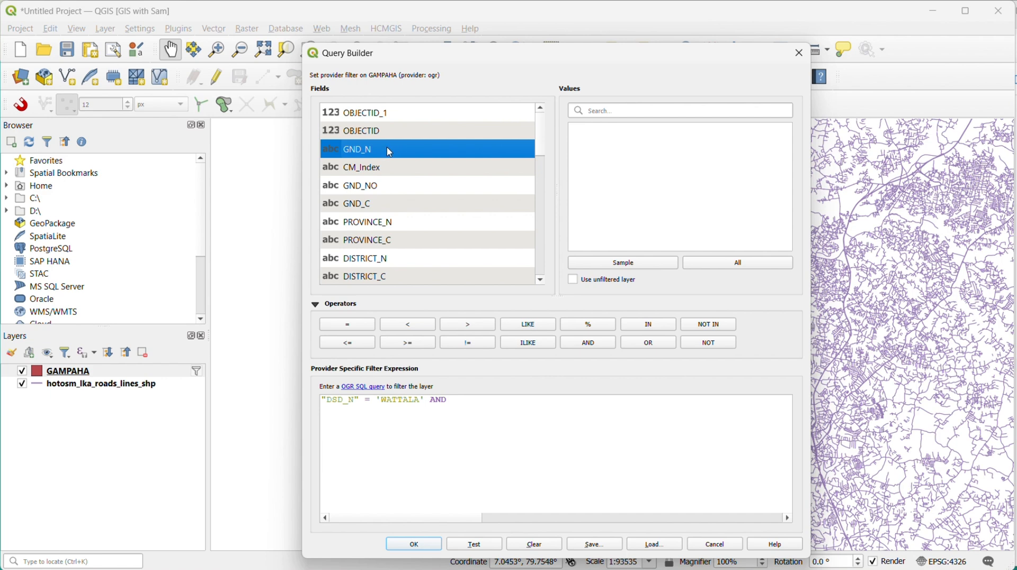
double_click(391, 153)
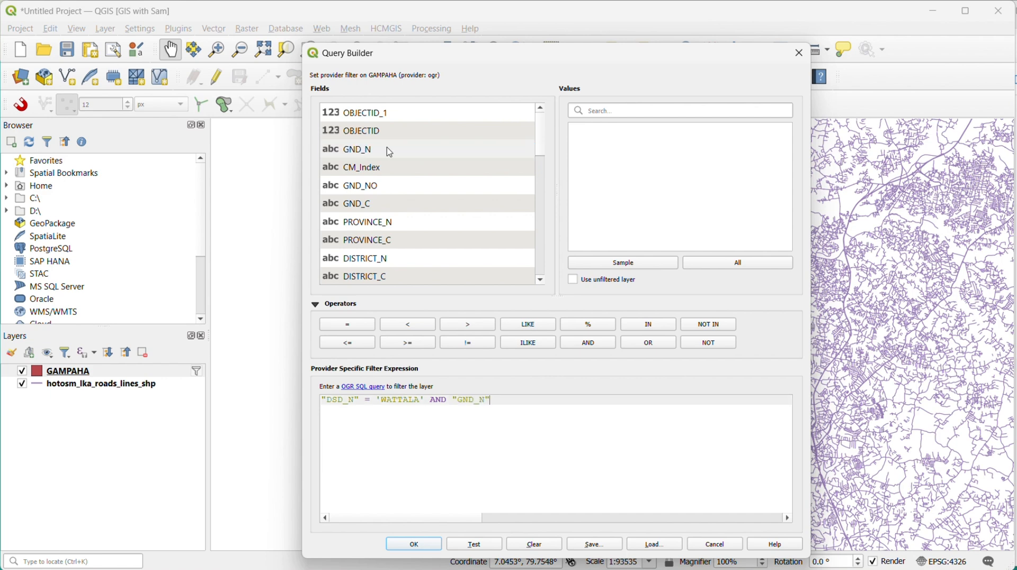
click(348, 324)
click(729, 265)
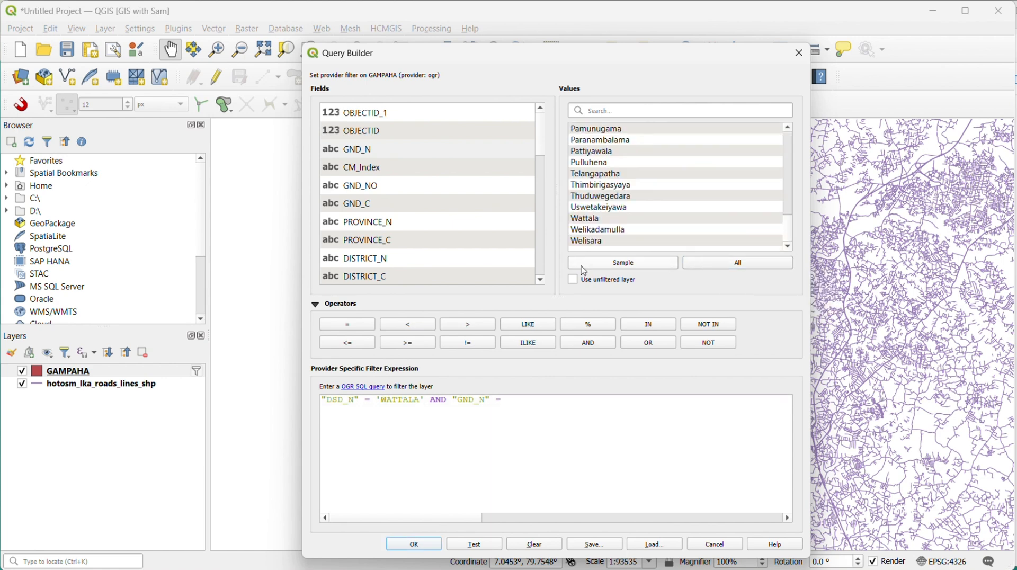
click(602, 242)
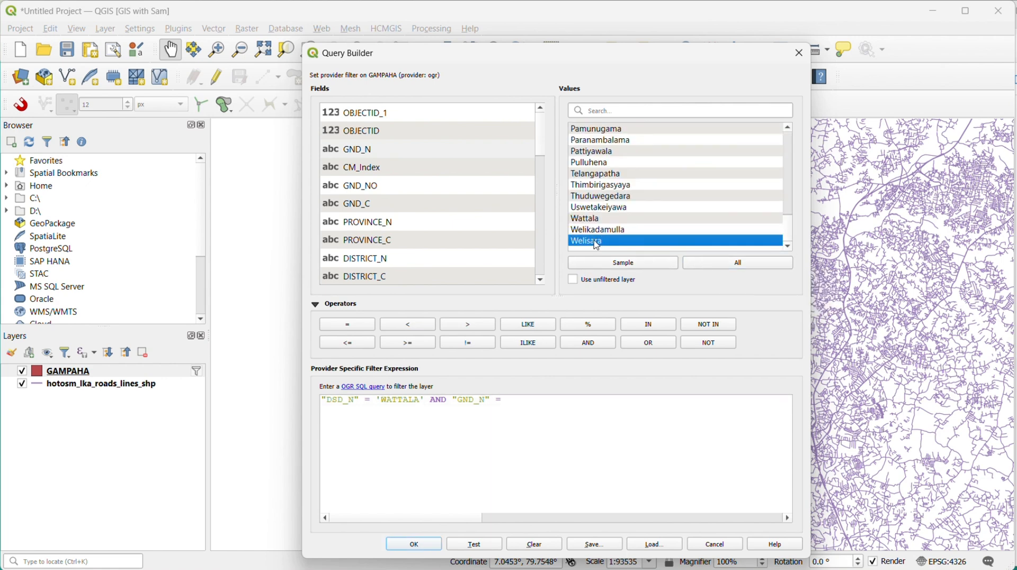
double_click(589, 243)
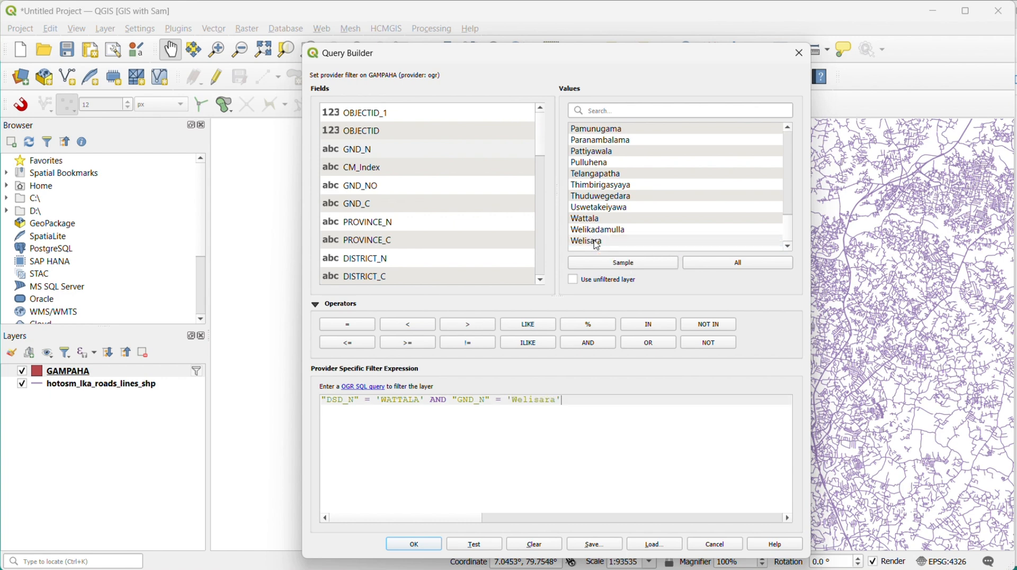
click(414, 545)
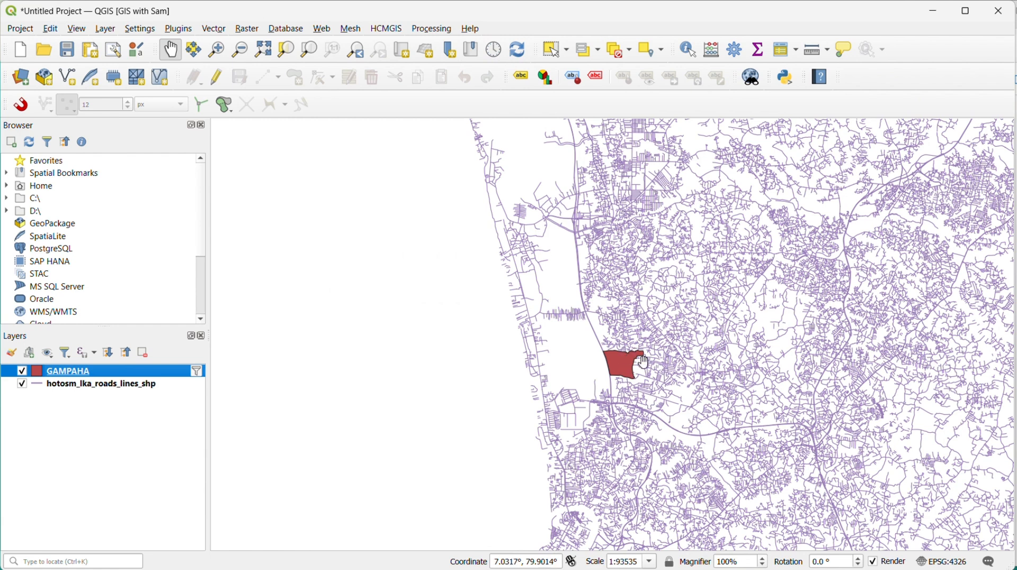
Make the fill colour of the GAMPAHA layer's Simple Fill symbol transparent
click(310, 50)
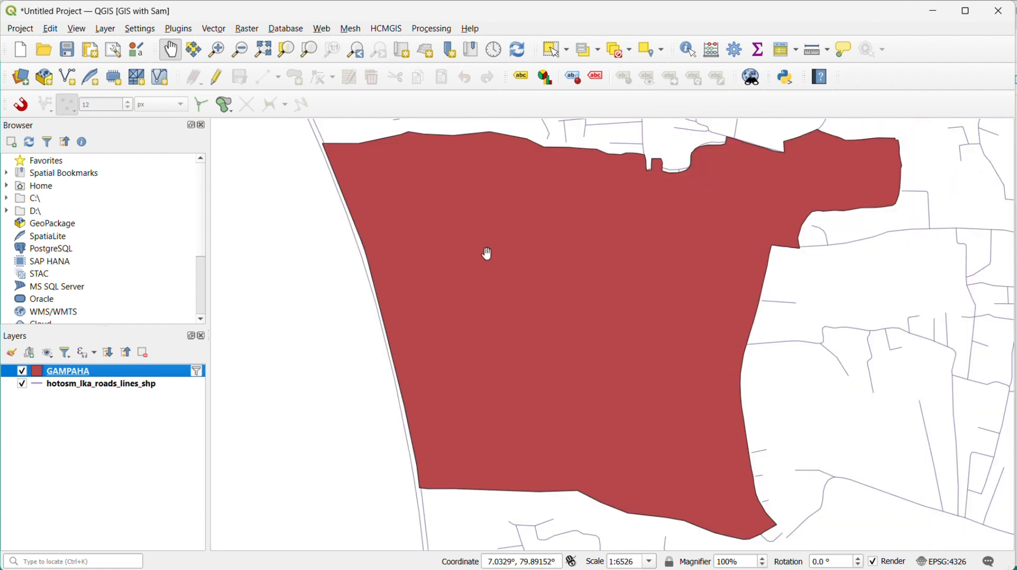
drag(487, 255, 612, 337)
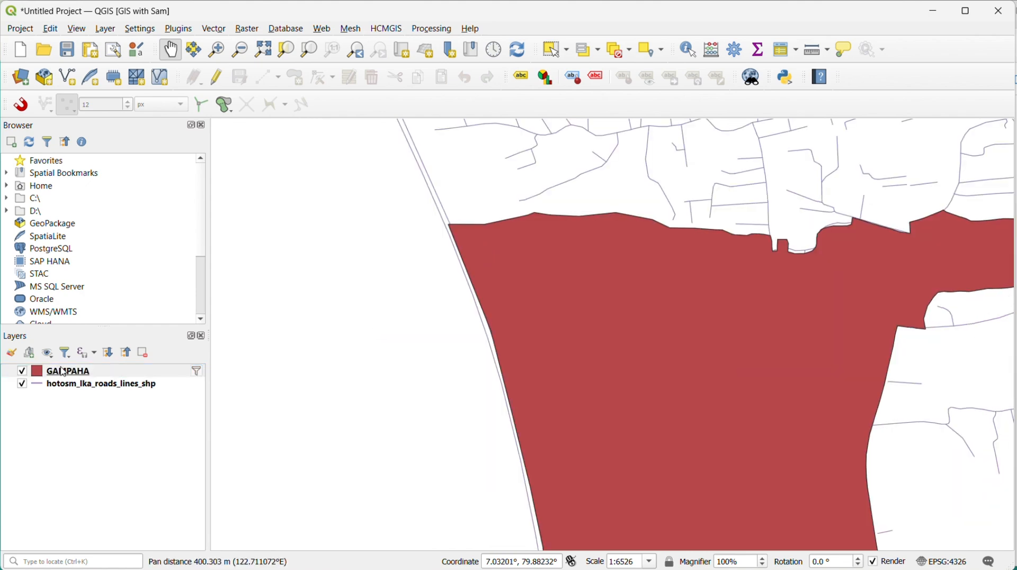
click(304, 58)
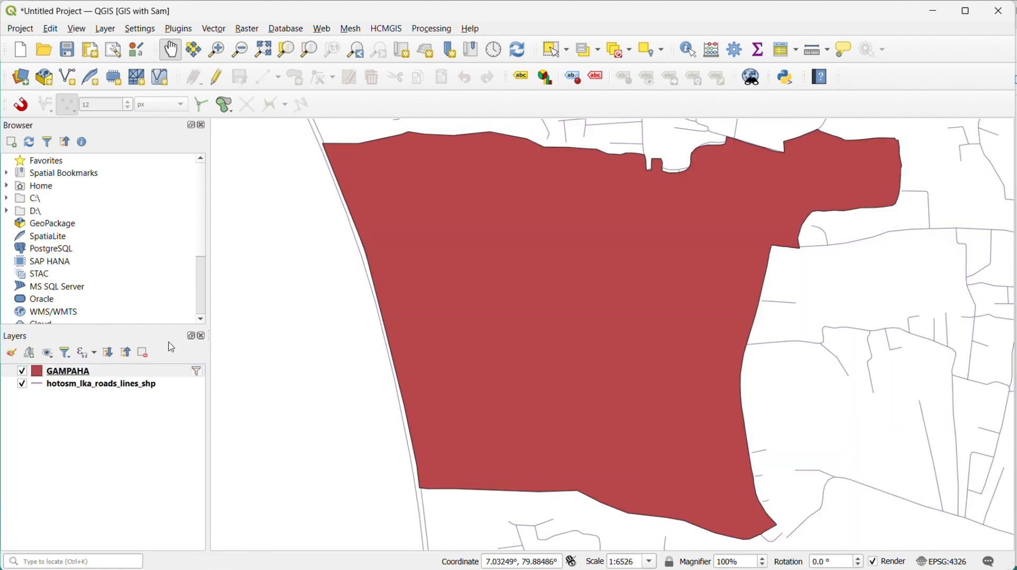
click(82, 374)
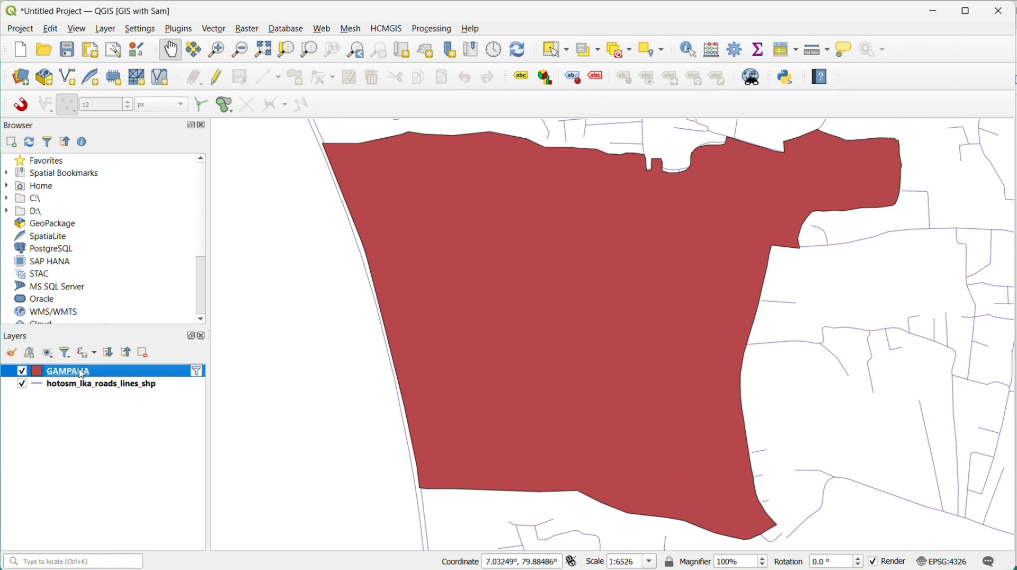
double_click(82, 373)
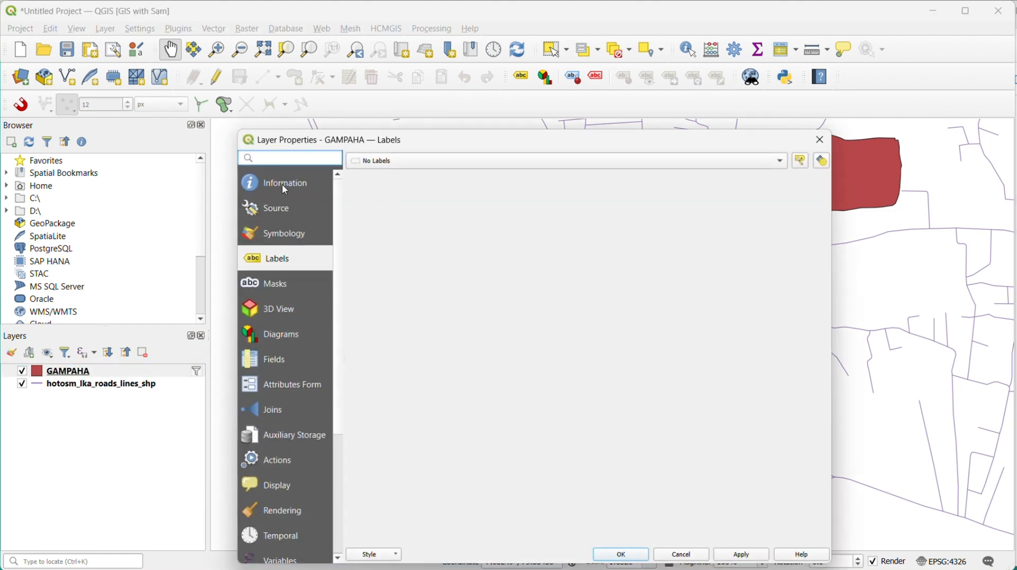
click(291, 234)
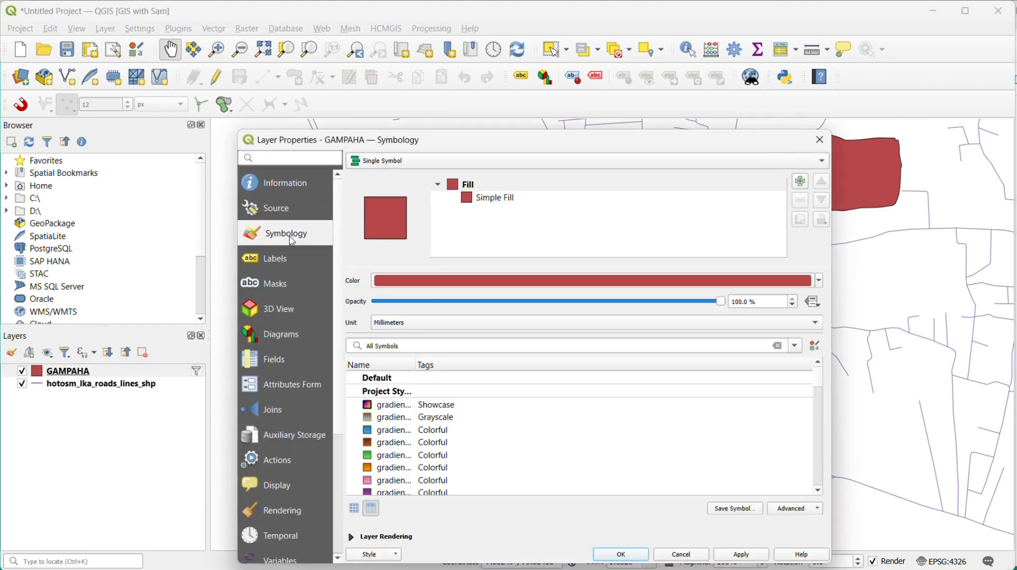
click(503, 202)
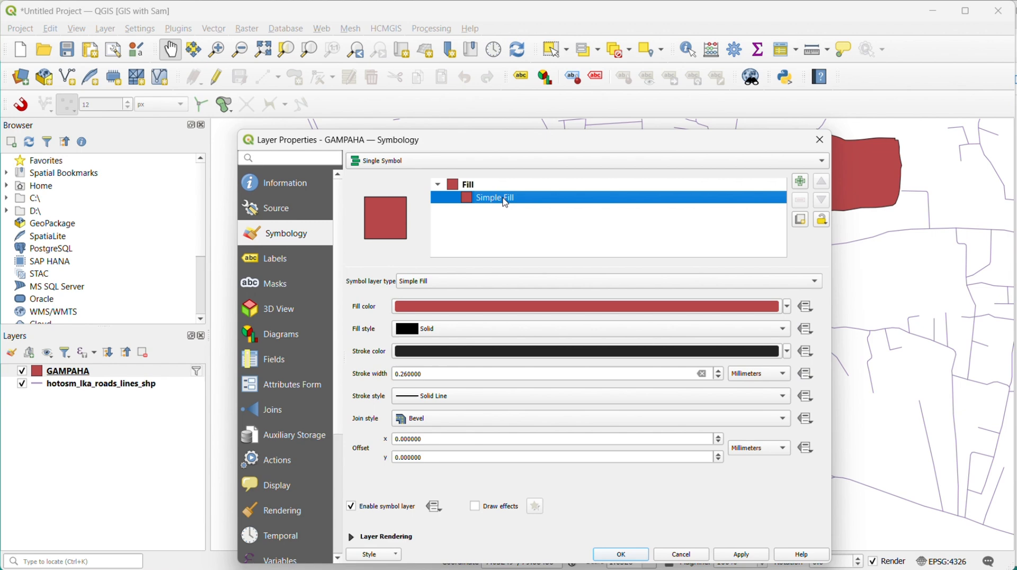
click(787, 308)
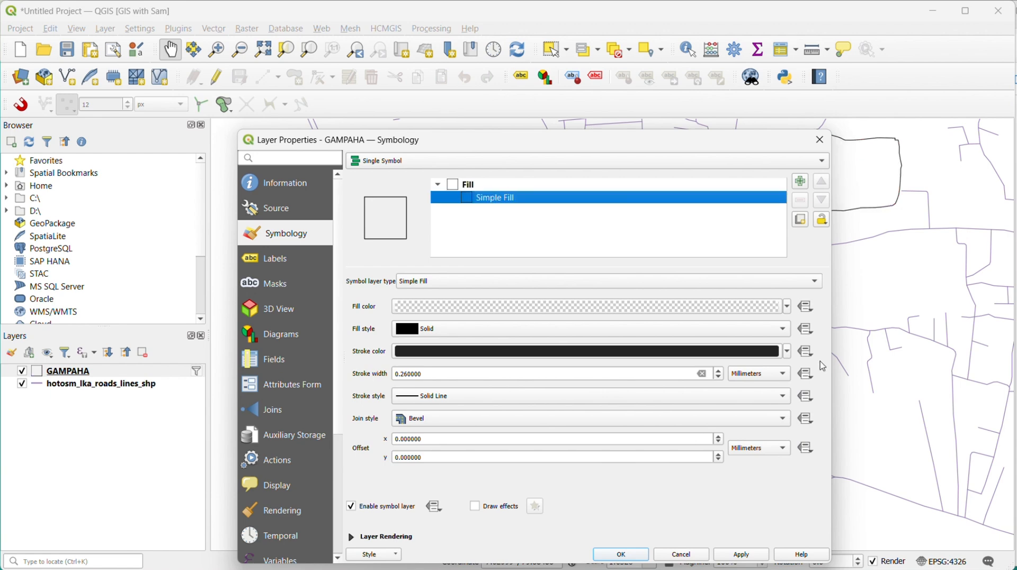
Set the GAMPAHA layer's stroke colour to red and its stroke width to 0.85 millimetres, and apply the symbology
click(787, 351)
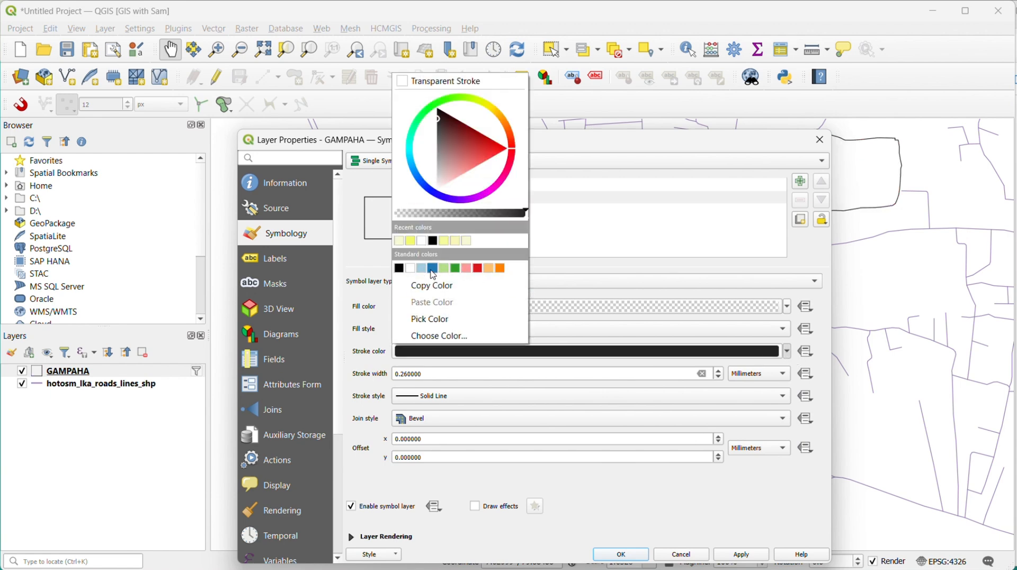
click(477, 268)
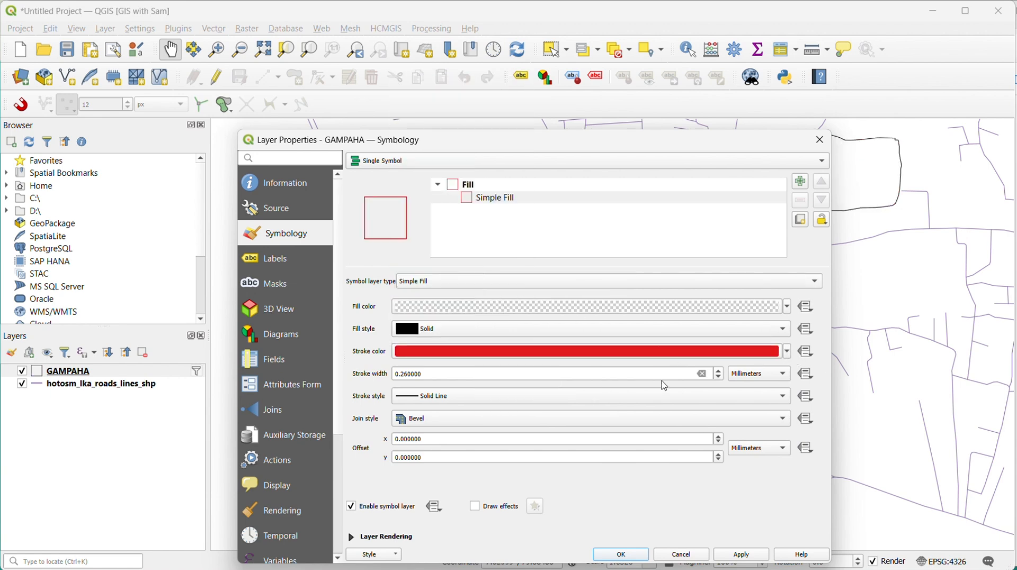
double_click(462, 379)
text(1)
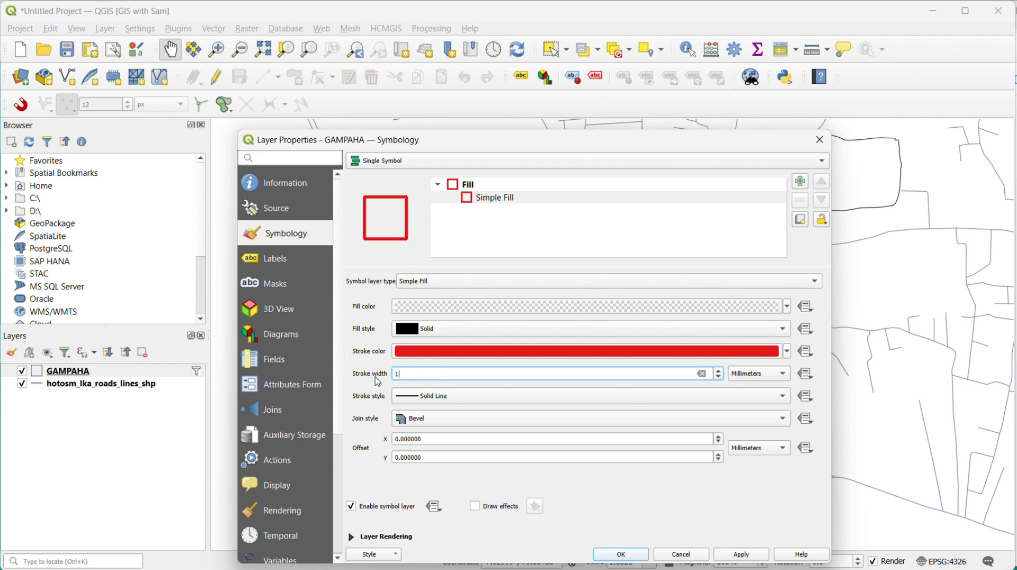
key(BackSpace)
text(0.85)
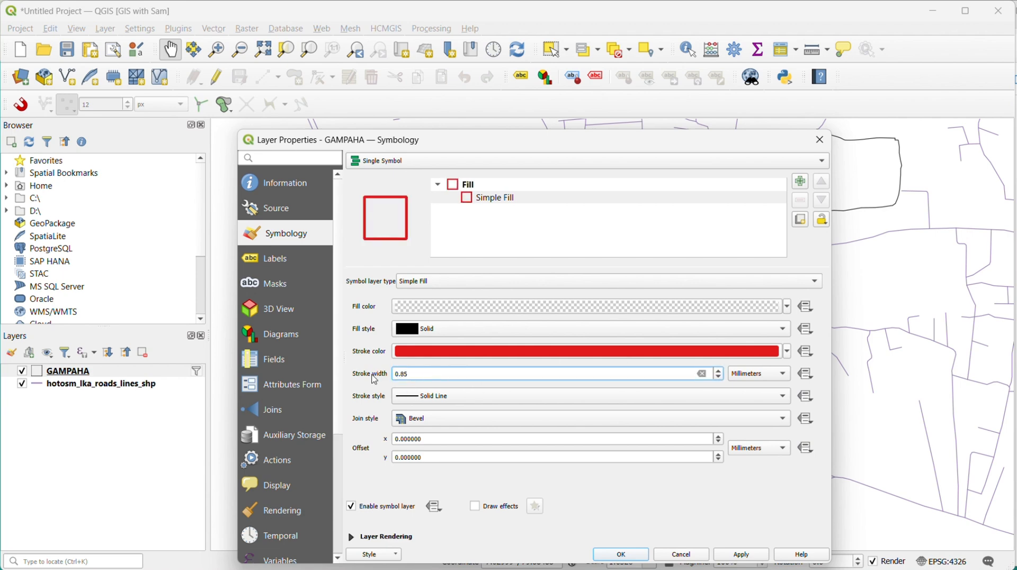
click(739, 556)
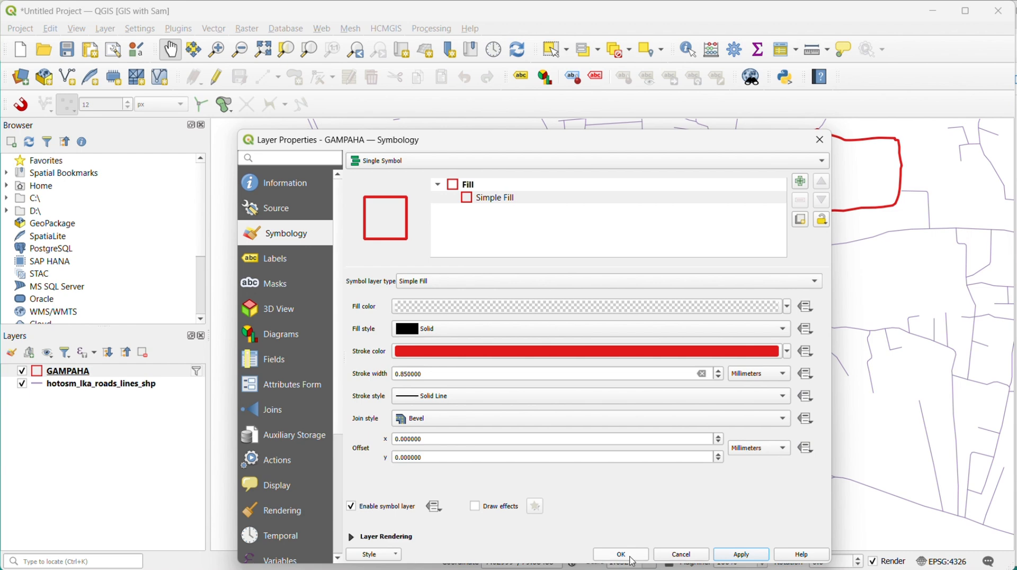
click(635, 557)
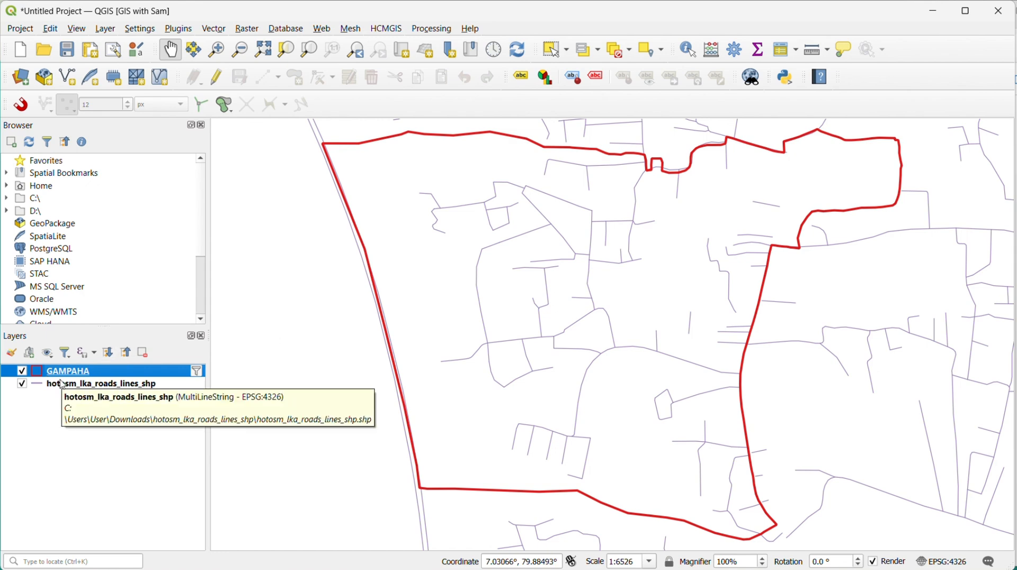
Set up a vector overlay Clip with hotosm_lka_roads_lines_shp as the input layer and GAMPAHA as the overlay layer
click(431, 30)
click(440, 45)
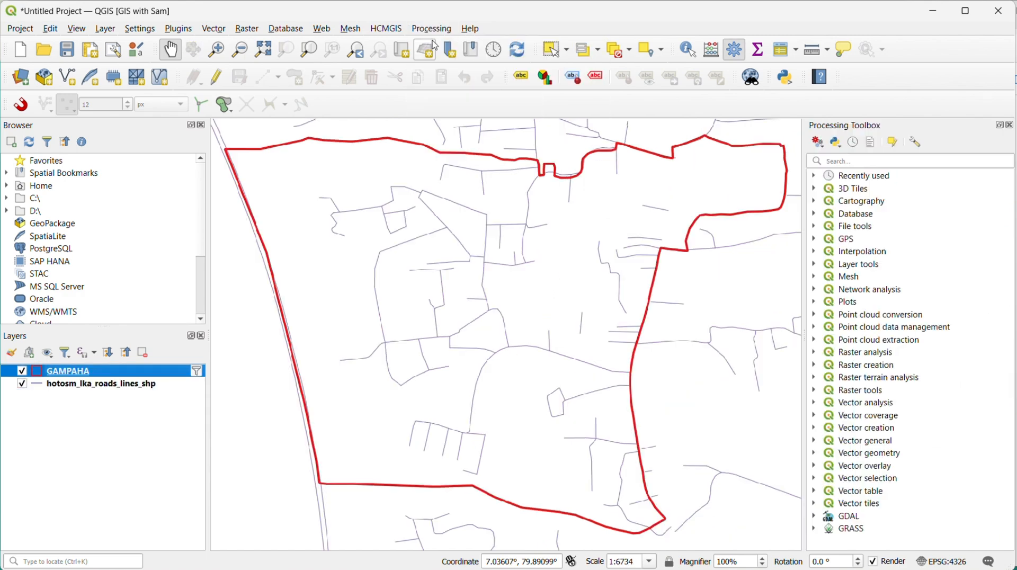
click(863, 158)
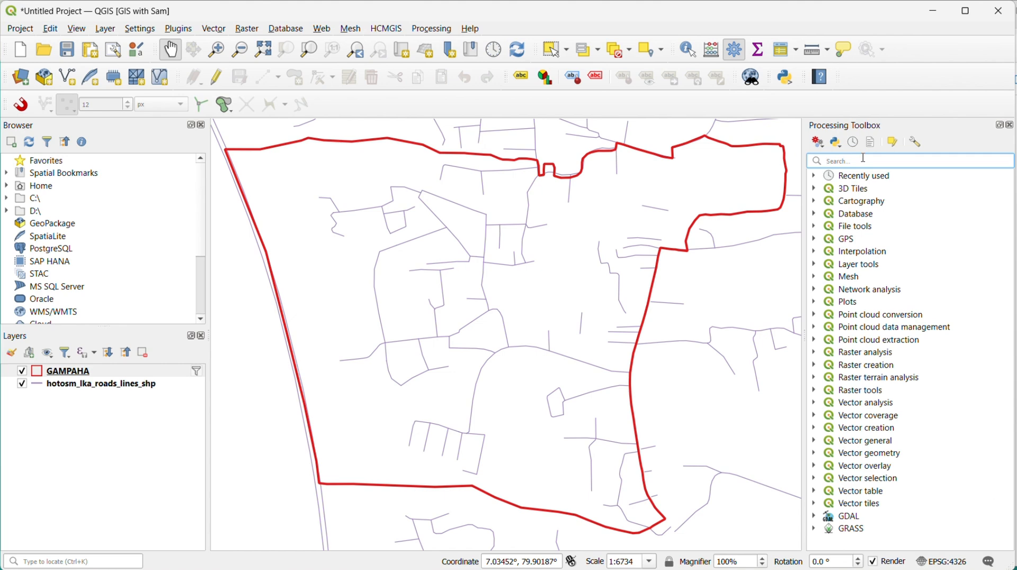
text(clip)
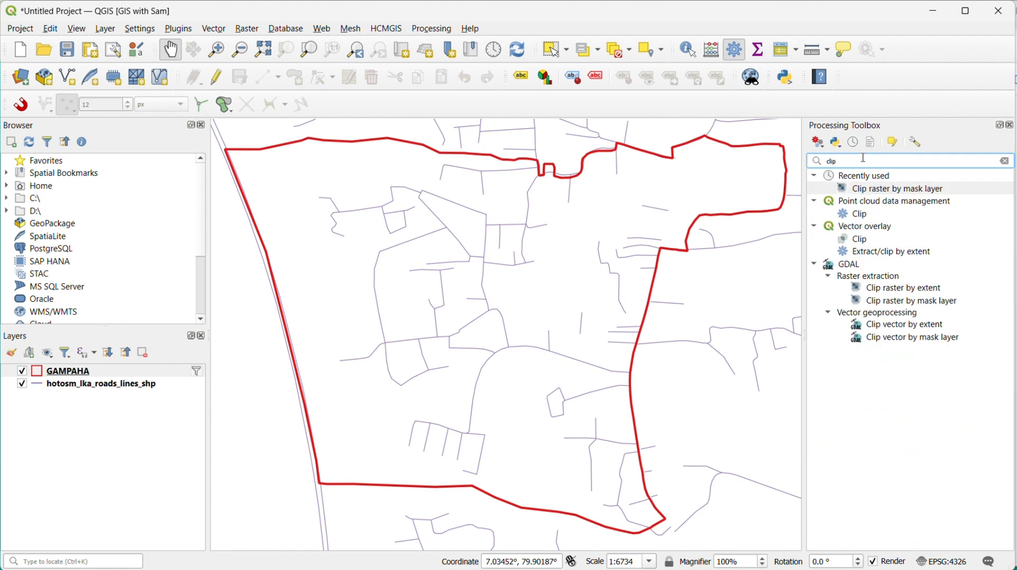
double_click(850, 239)
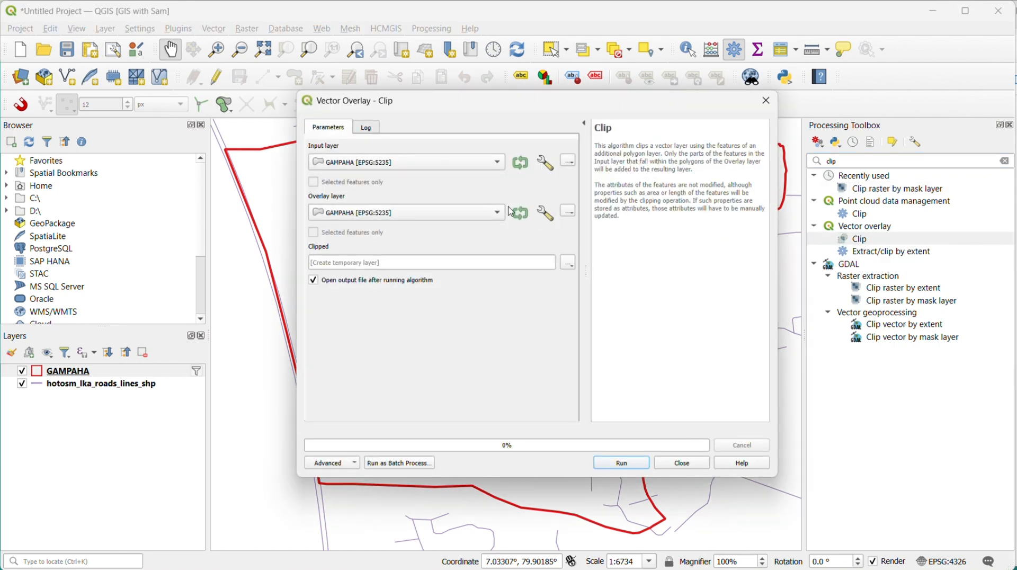
click(438, 162)
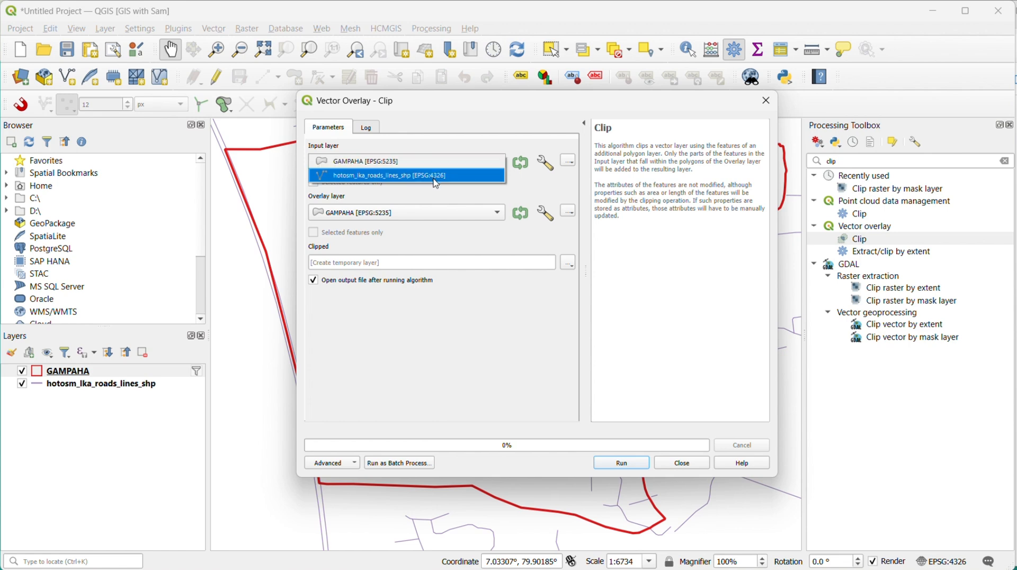
click(423, 175)
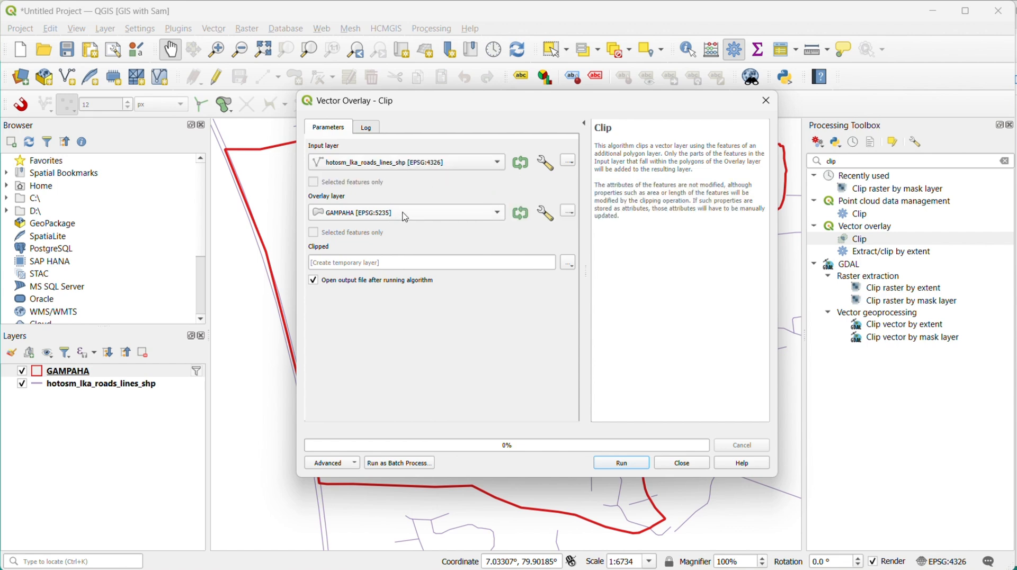
Set the clipped output to the GeoPackage file Road Clipped in D:/Gampaha and run the clip
click(568, 262)
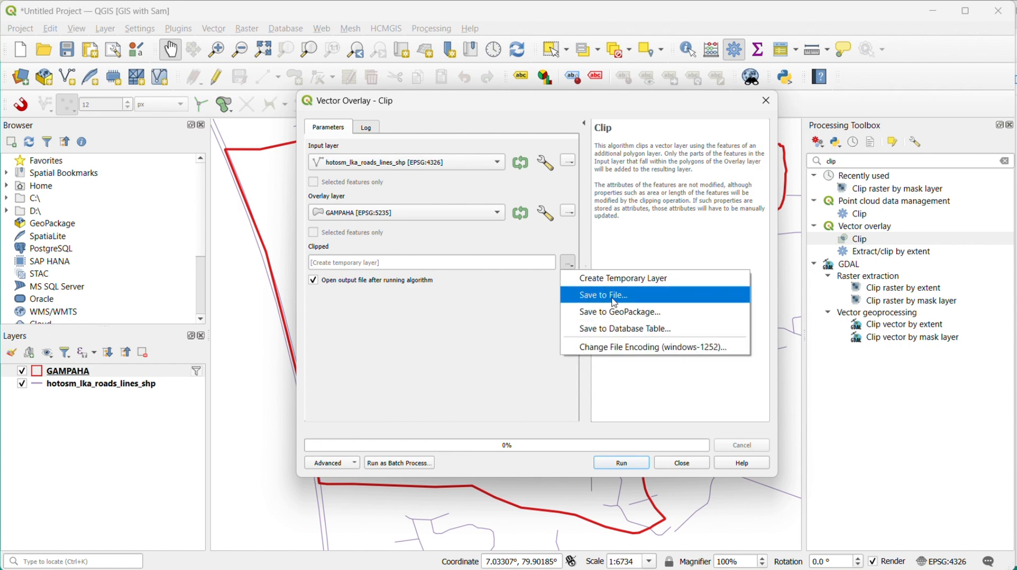
click(614, 302)
click(497, 150)
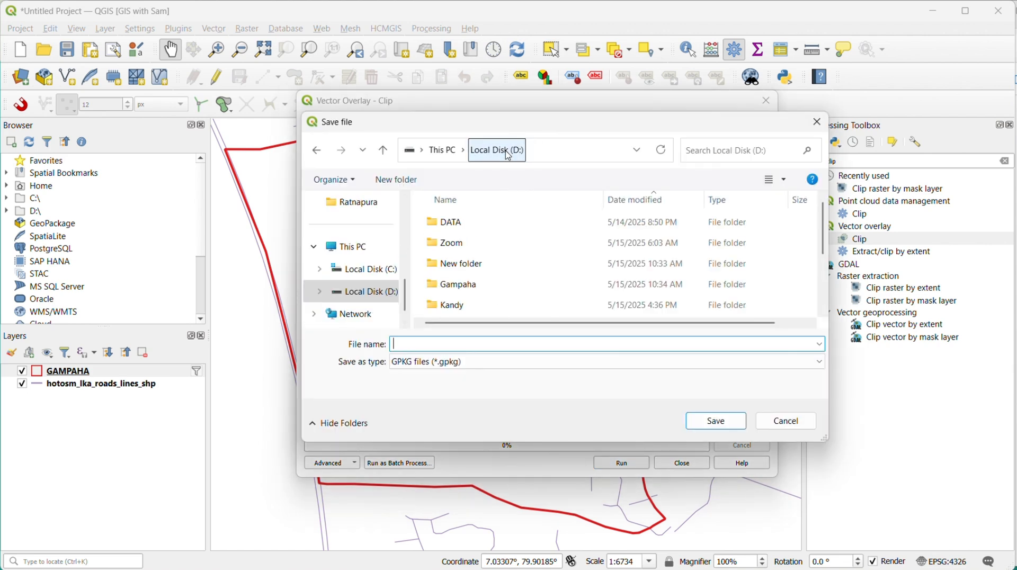
double_click(456, 278)
click(436, 344)
text(Road Clipp)
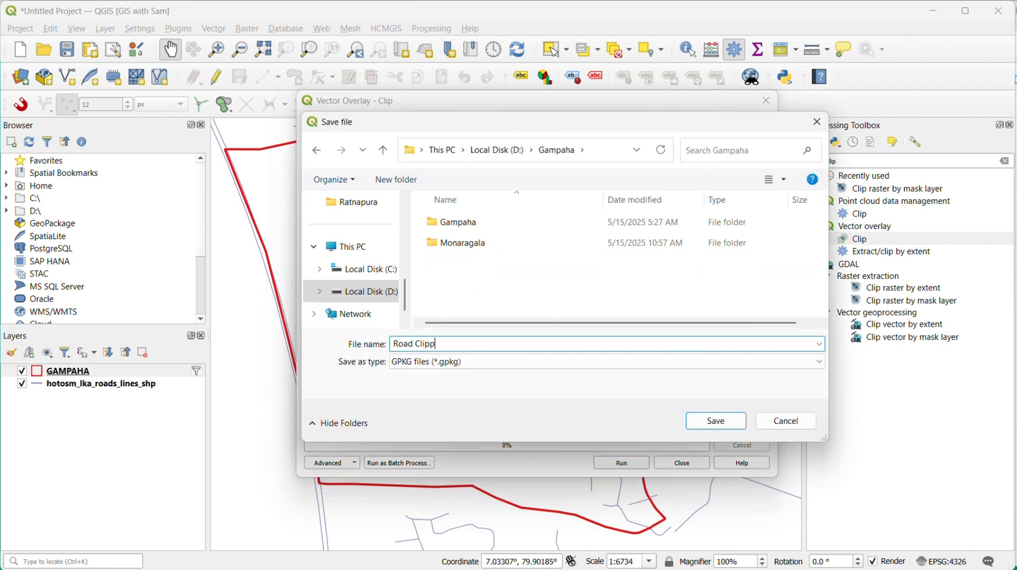
text(ed)
click(715, 421)
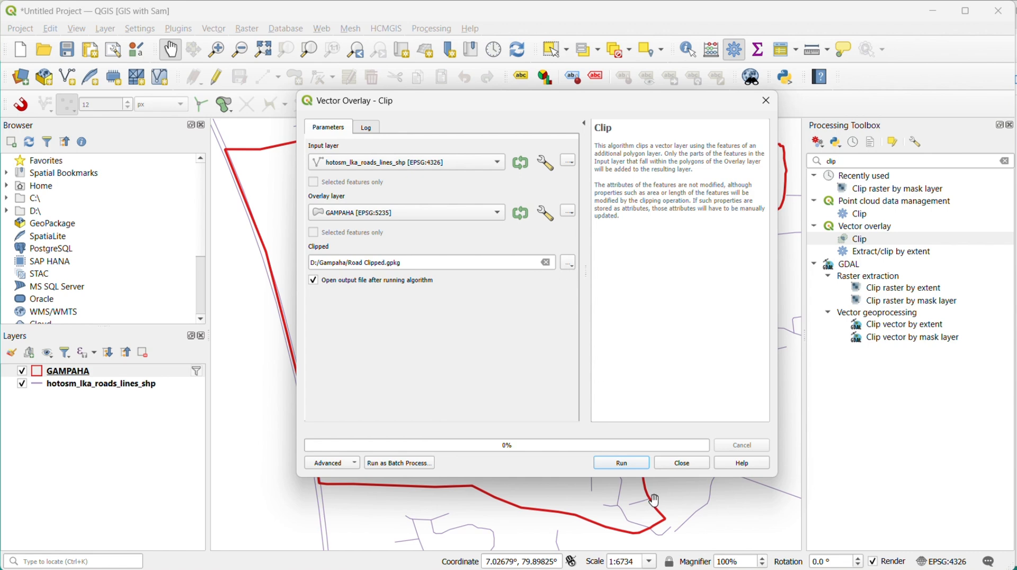
click(622, 464)
click(766, 102)
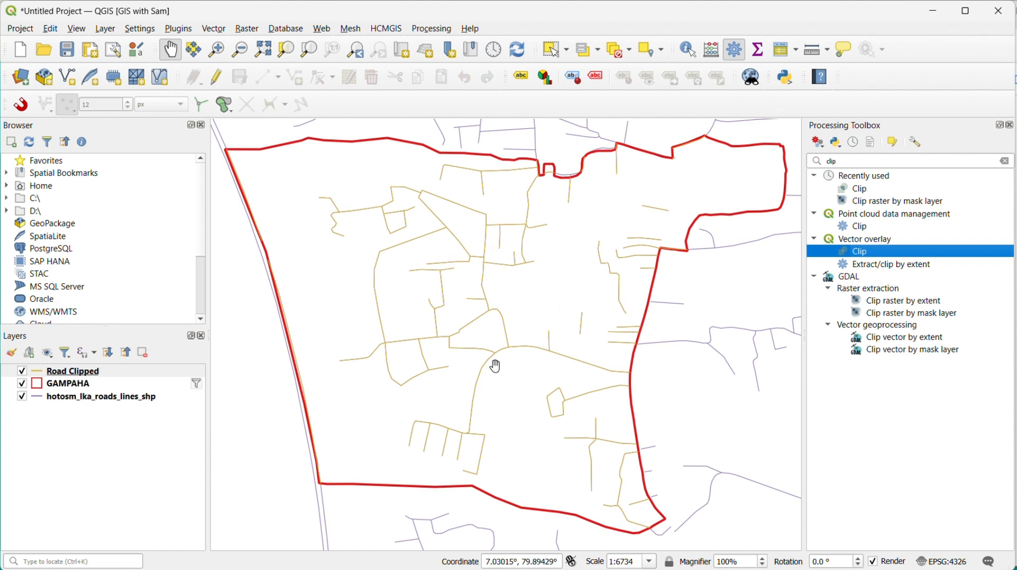
Examine the attribute table of the Road Clipped layer, from the first record to the last
click(70, 373)
right_click(70, 375)
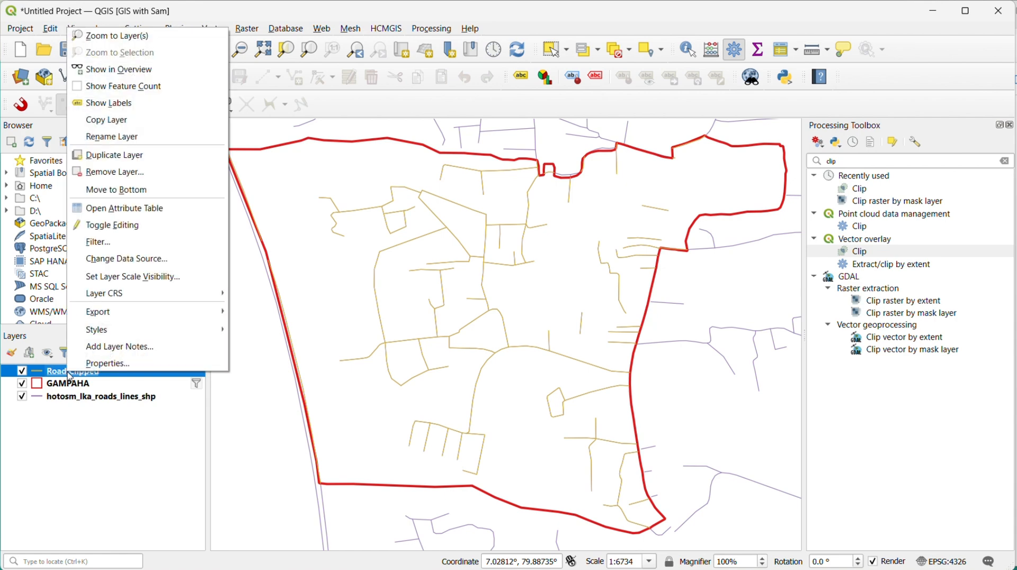
click(150, 211)
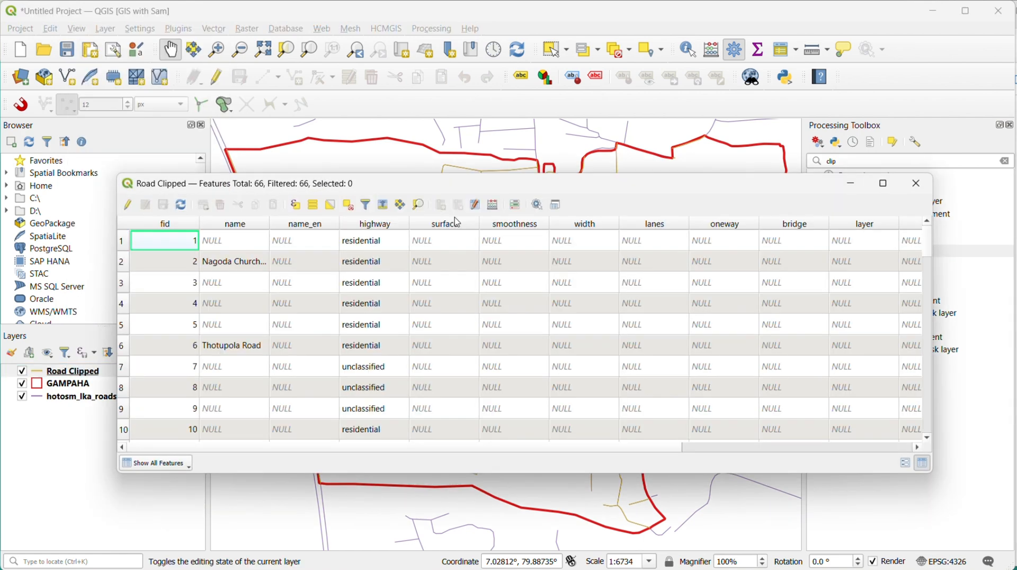
drag(396, 473, 394, 478)
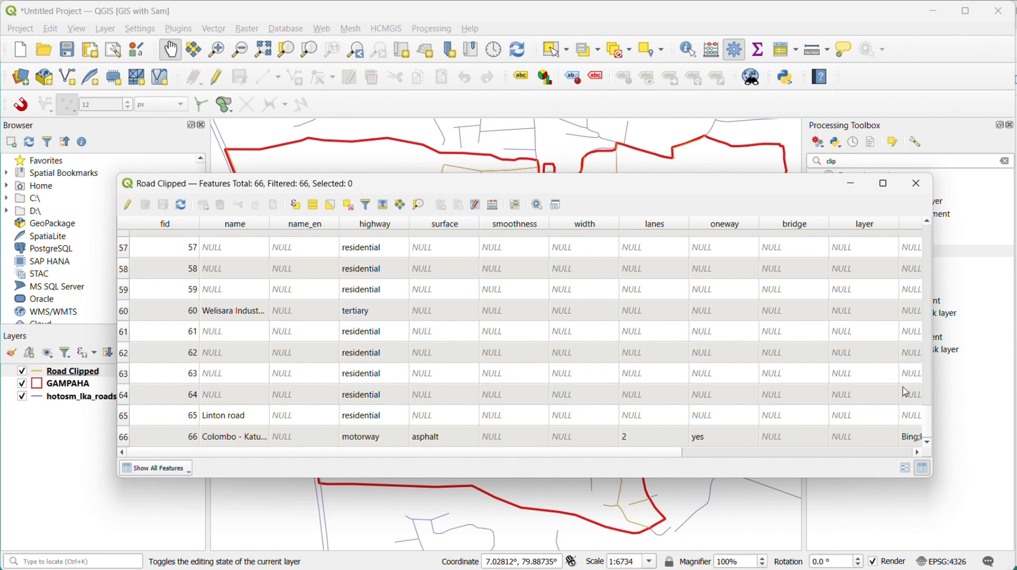
drag(932, 425, 920, 245)
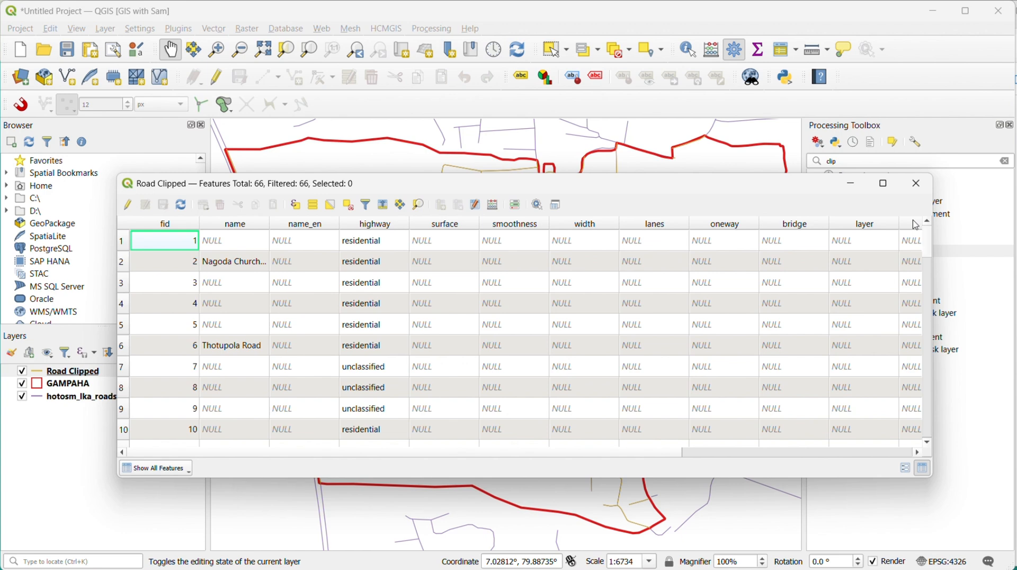
click(924, 183)
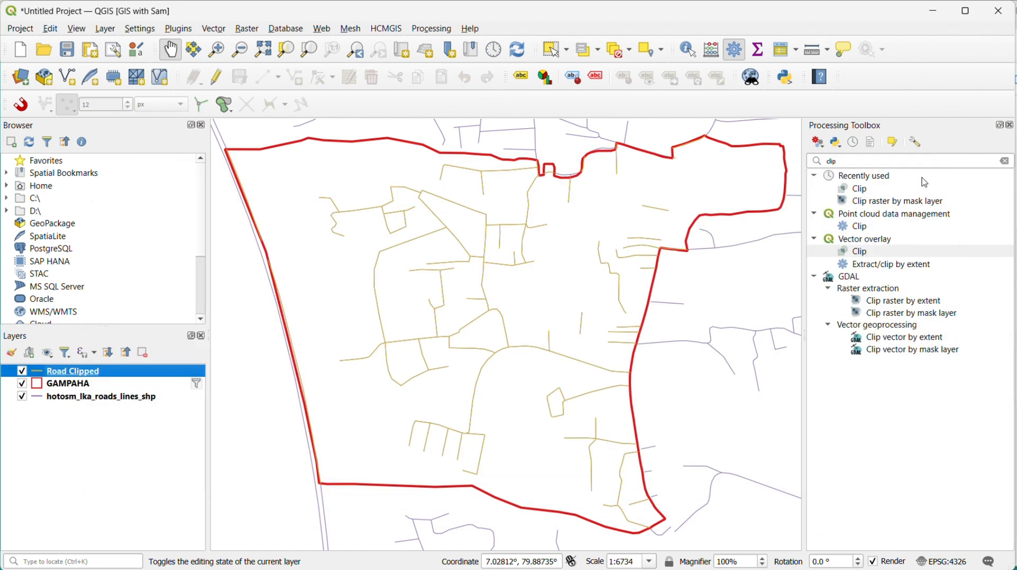
Categorize the Road Clipped layer's symbology by the highway field and classify its values
right_click(73, 372)
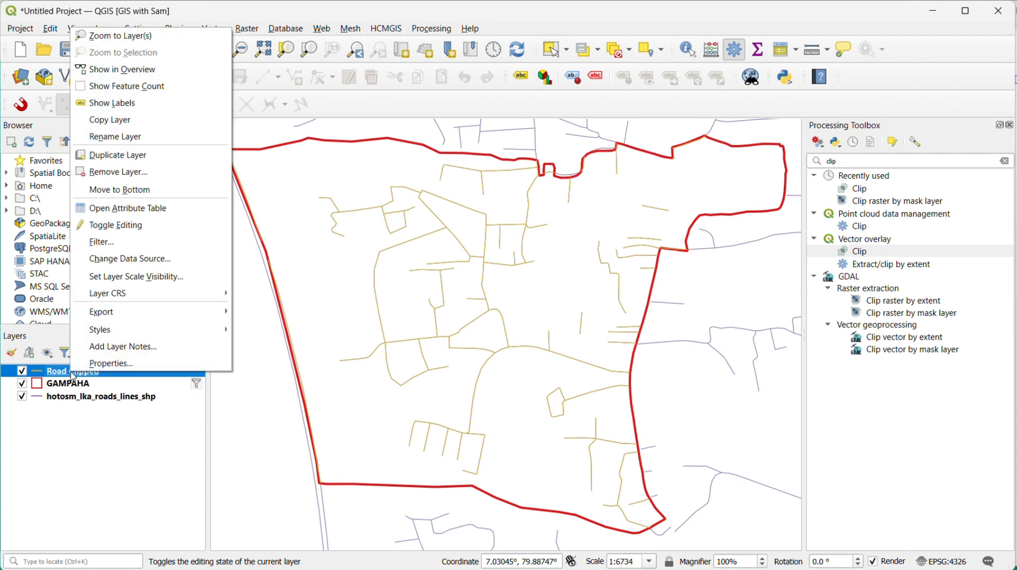
click(122, 364)
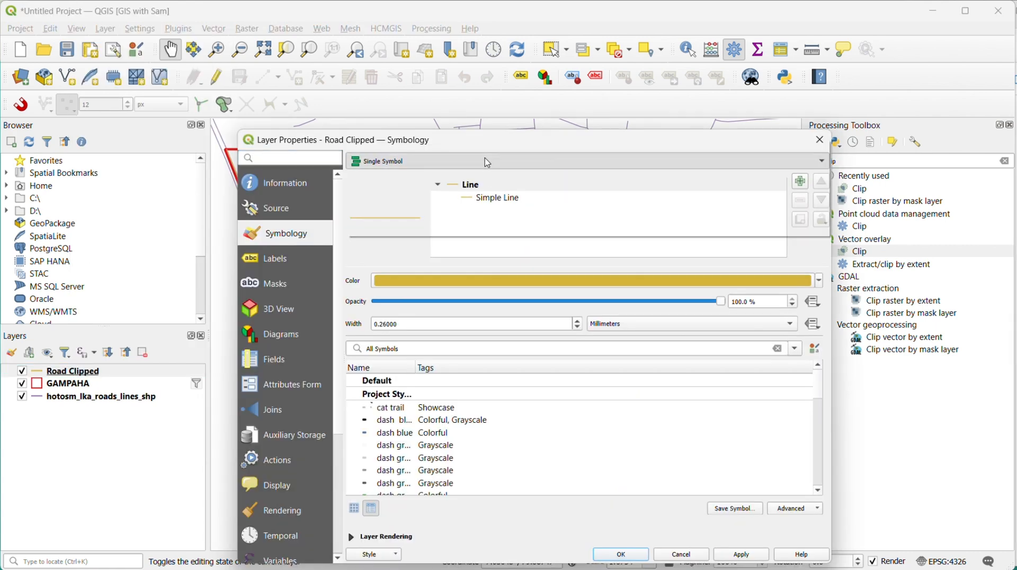
click(484, 160)
click(462, 176)
click(741, 182)
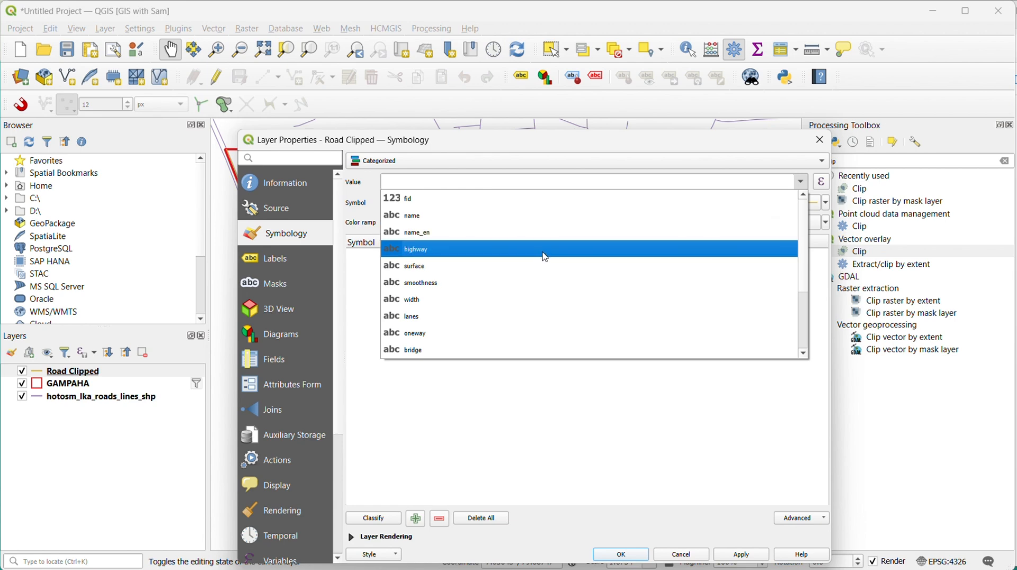
click(546, 256)
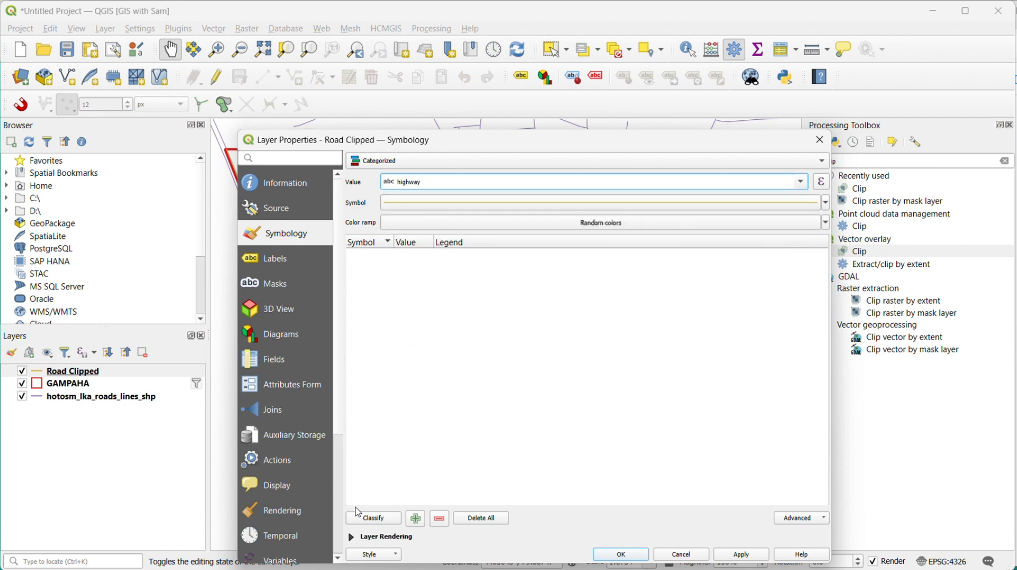
click(373, 519)
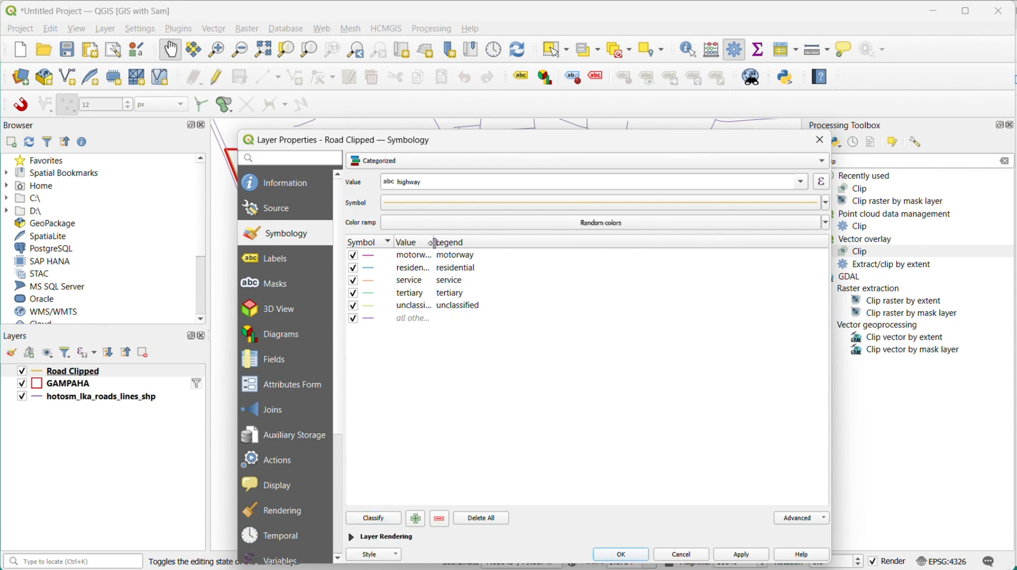
drag(435, 242, 488, 243)
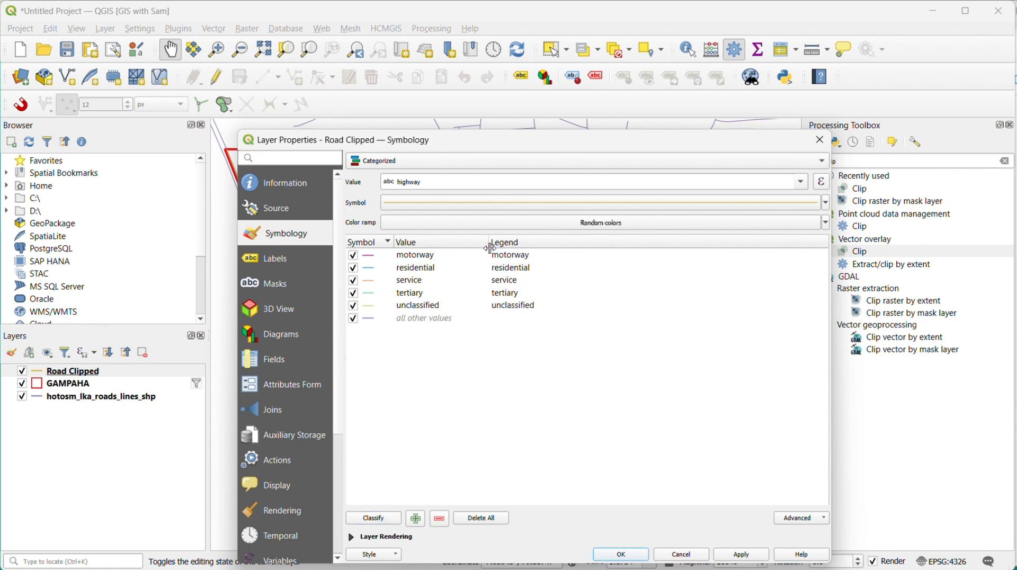
Give the motorway category the topo main road line symbol
click(377, 261)
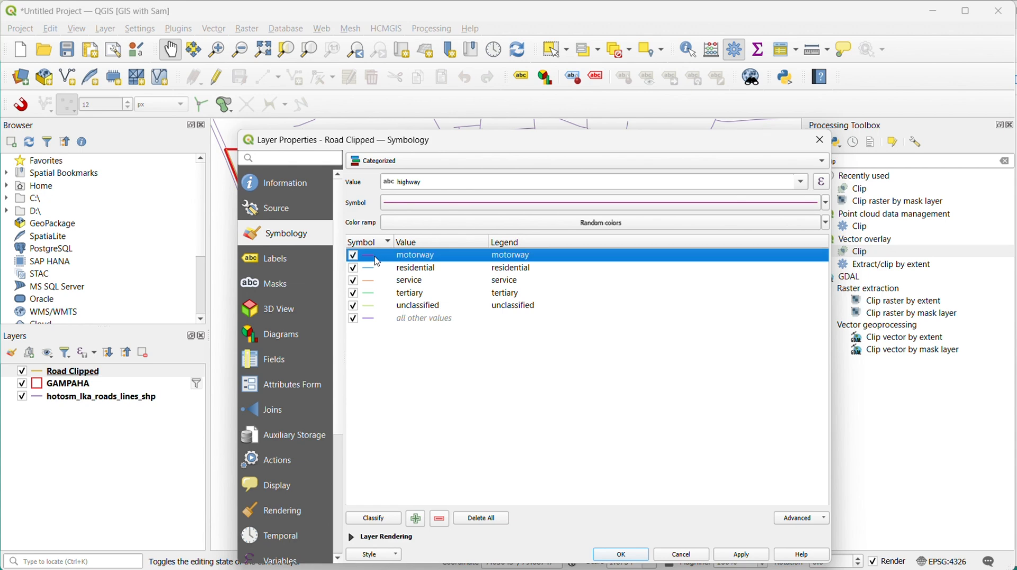
double_click(377, 262)
drag(683, 394, 694, 486)
click(412, 460)
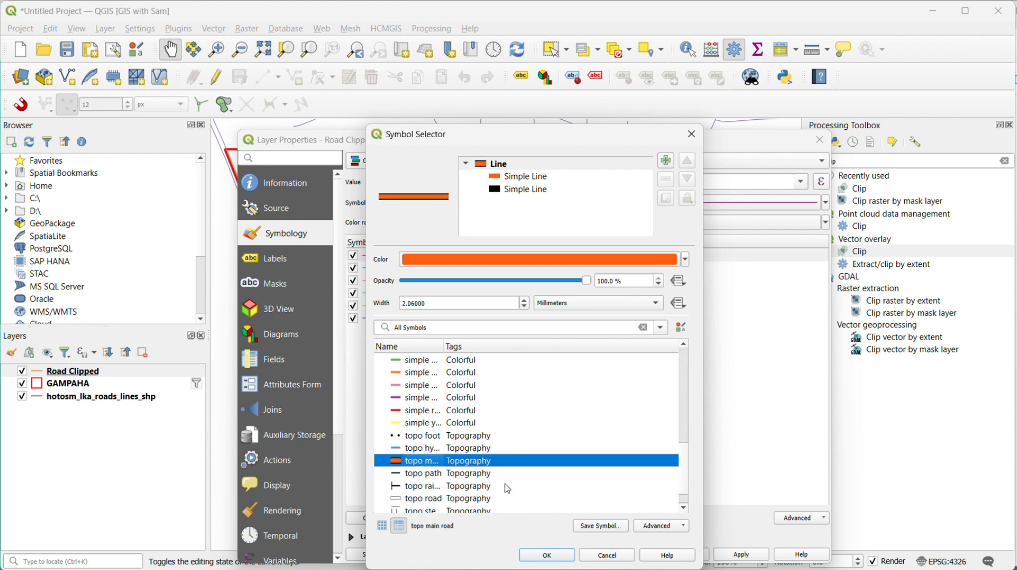
click(546, 554)
Give the residential category the topo road line symbol
double_click(377, 268)
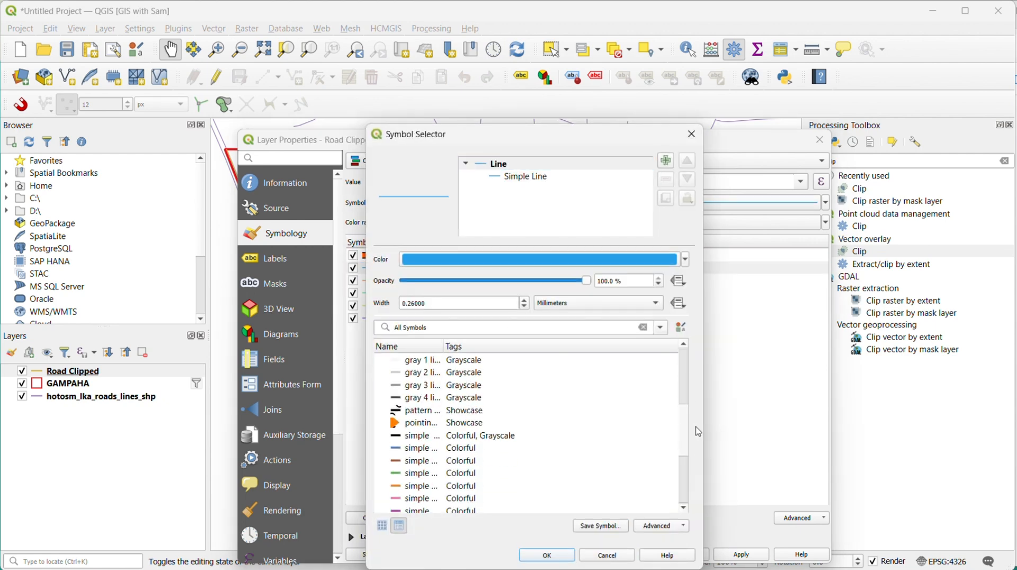
scroll(698, 432, down, 4)
click(417, 474)
click(412, 488)
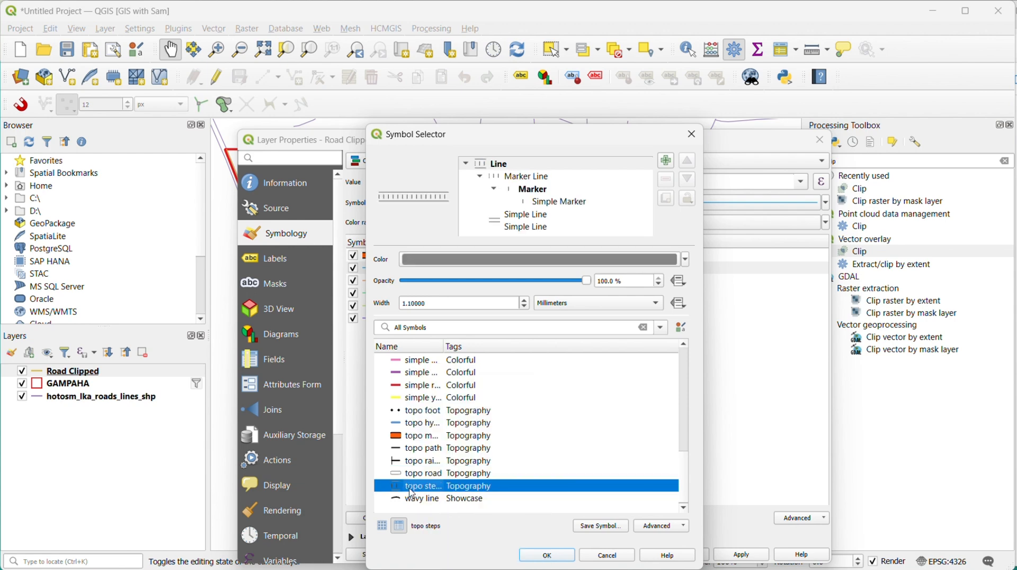
click(414, 473)
click(547, 555)
Give the service category the topo path line symbol
click(372, 281)
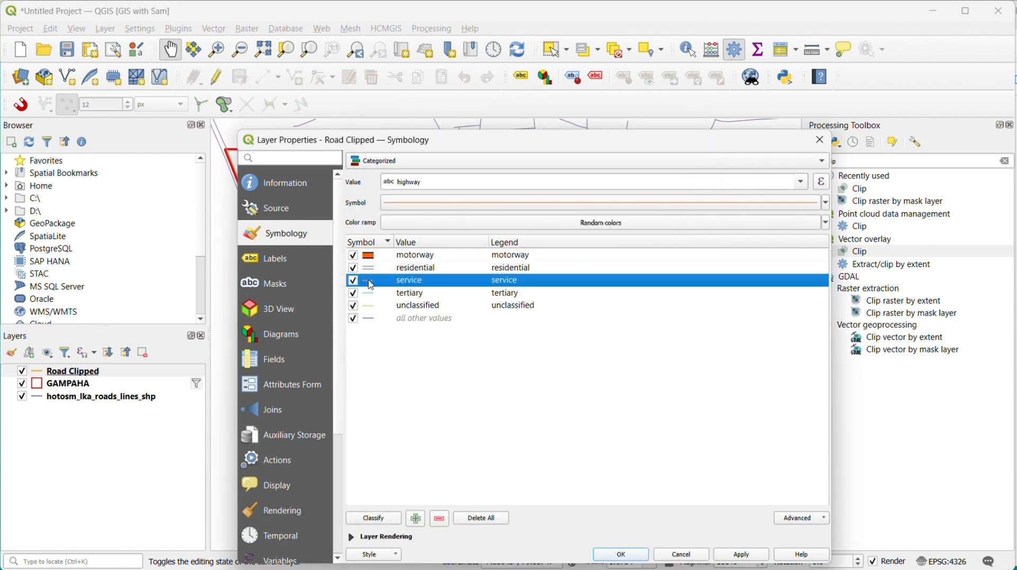
double_click(371, 280)
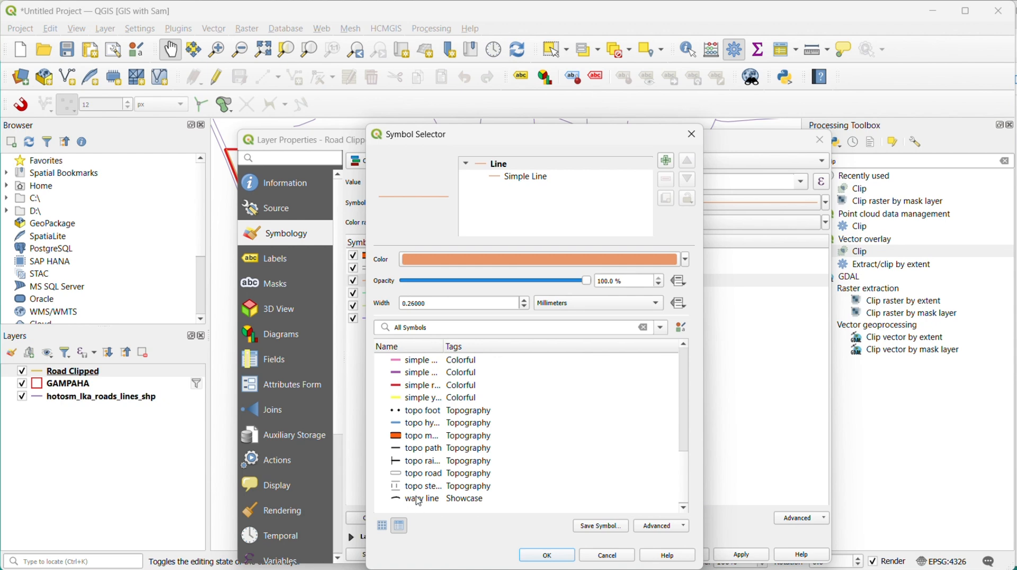
mouse_move(684, 465)
mouse_down()
mouse_move(685, 418)
mouse_move(682, 470)
mouse_up()
click(397, 496)
click(399, 447)
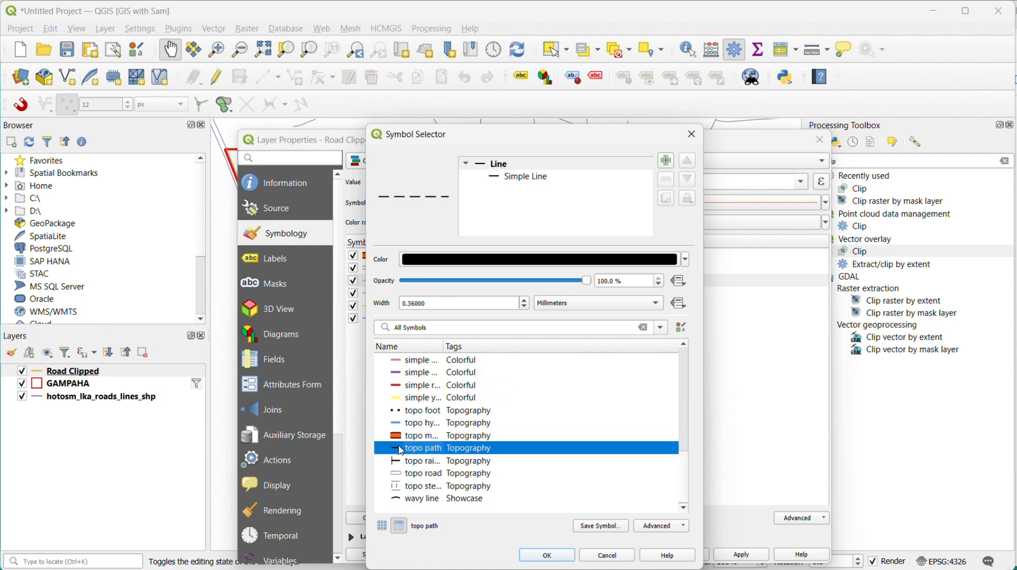
click(555, 555)
Give the tertiary category the topo foot line symbol
double_click(368, 294)
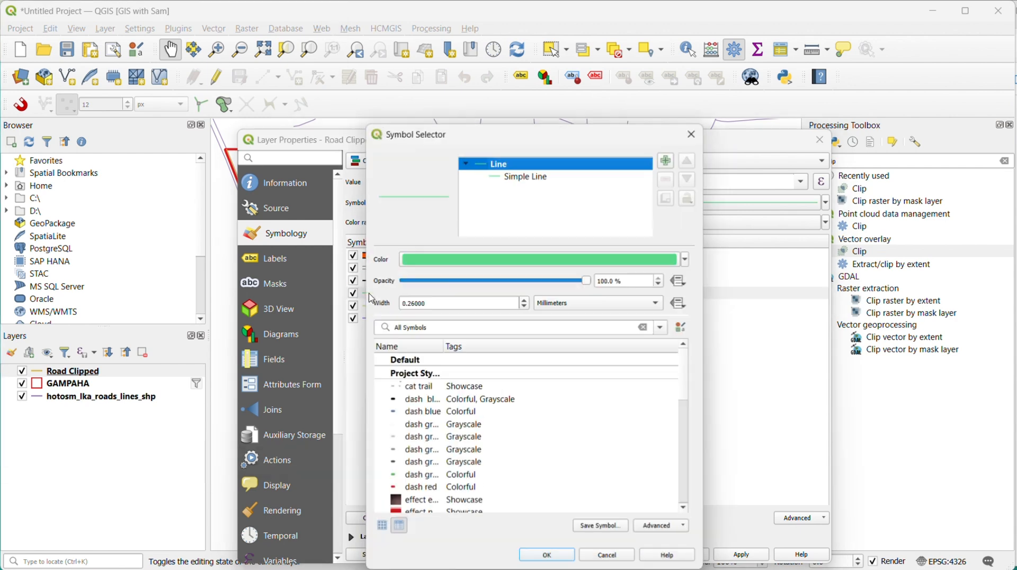
scroll(398, 417, down, 8)
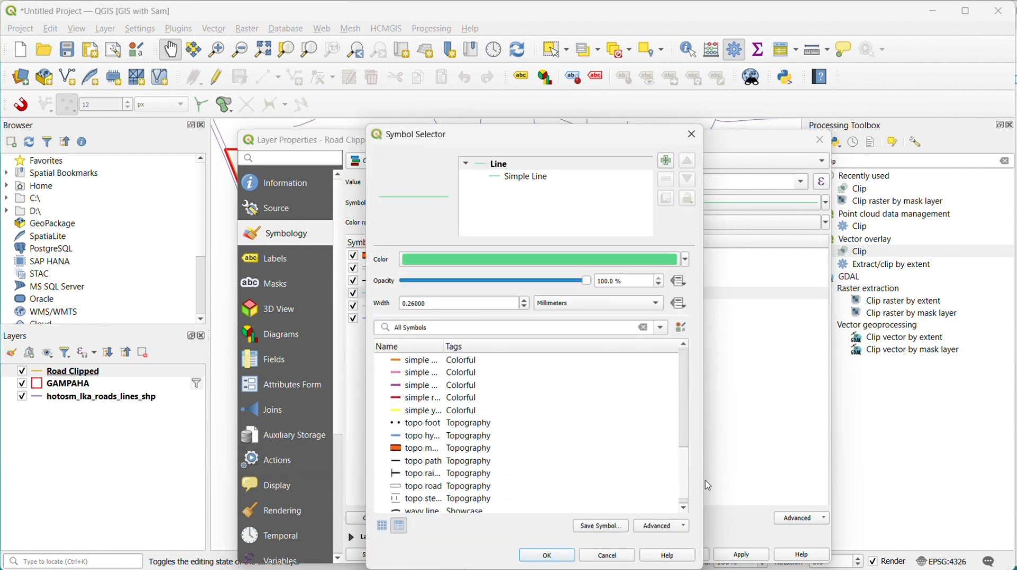
click(398, 413)
click(547, 555)
Give the unclassified category the simple blue line symbol and apply the categorized symbology to Road Clipped
double_click(373, 306)
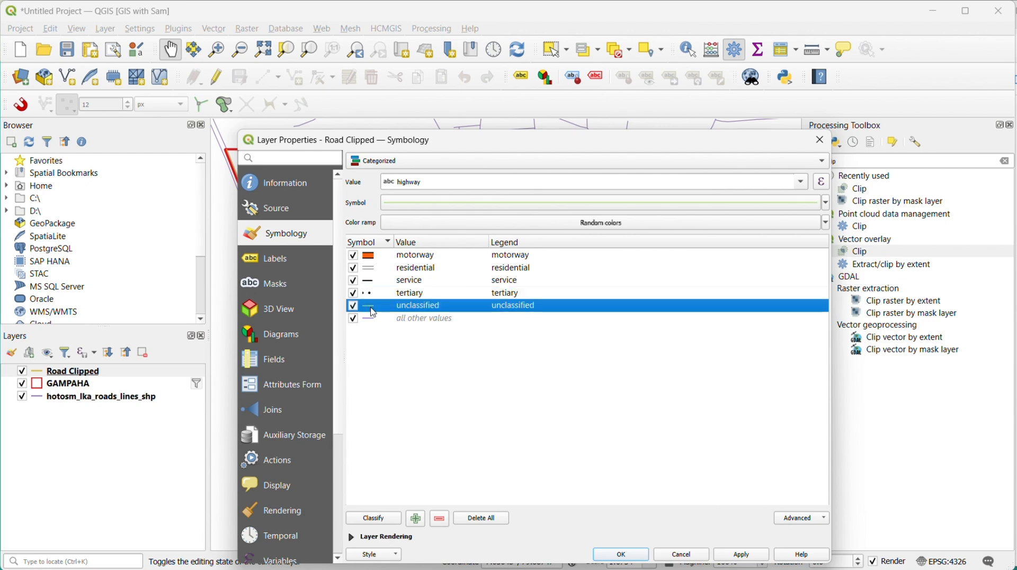
scroll(632, 382, down, 6)
click(410, 424)
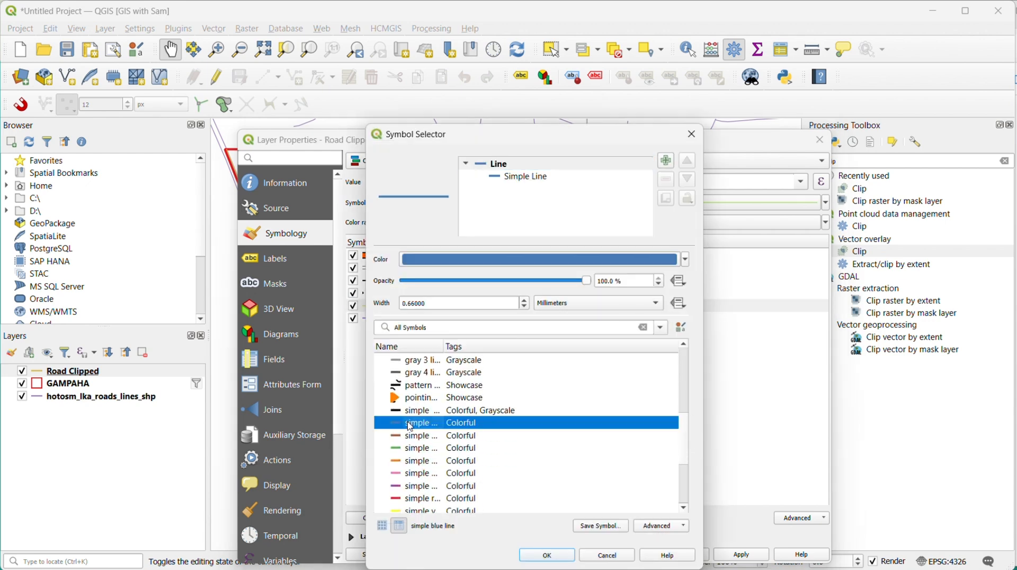
click(562, 557)
click(742, 556)
click(621, 554)
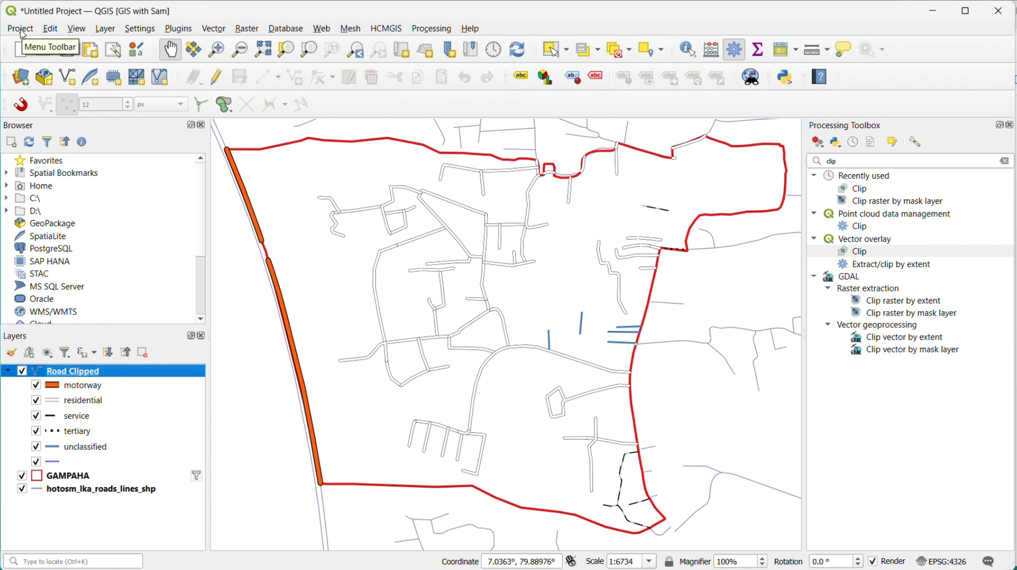
Restyle the GAMPAHA boundary's simple fill with a blue stroke, 0.5 mm stroke width and Dash Line stroke style
right_click(64, 475)
click(124, 467)
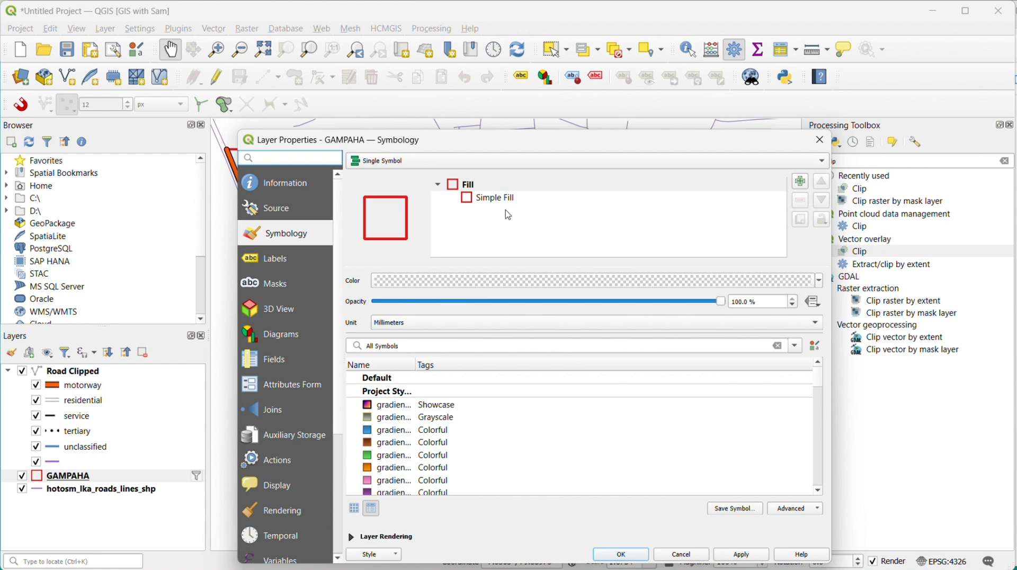
click(507, 200)
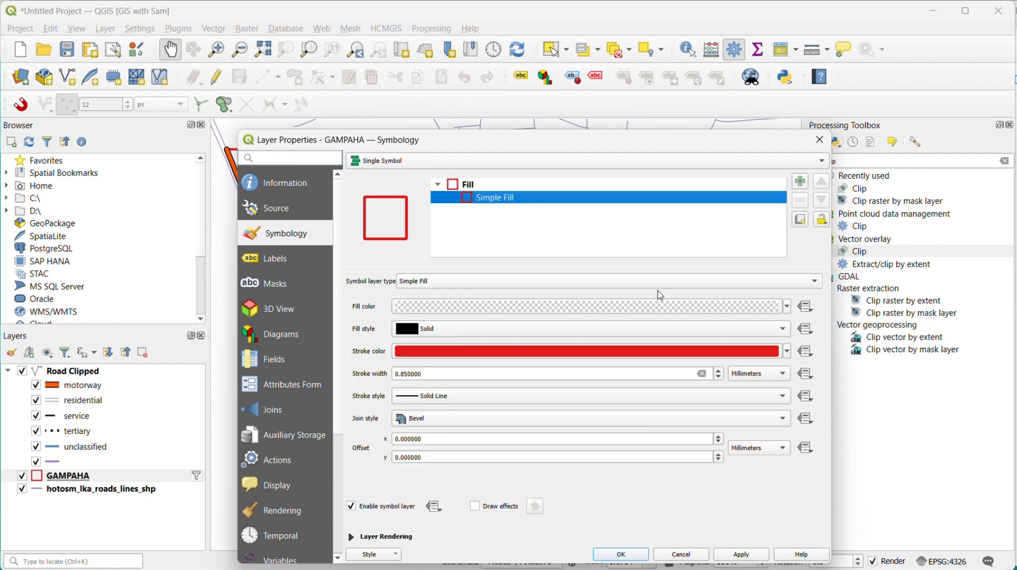
click(788, 353)
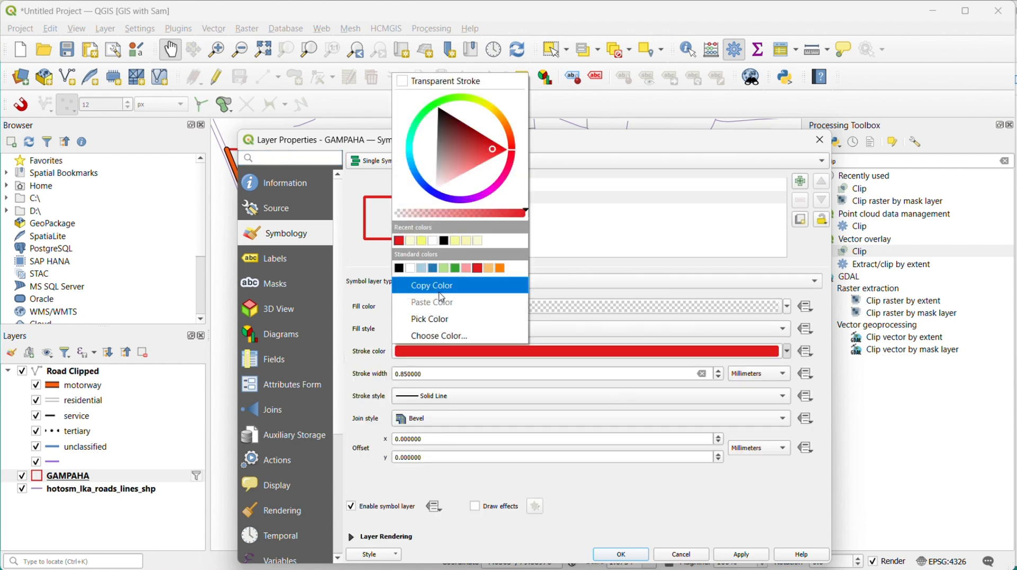
mouse_move(468, 131)
mouse_down()
mouse_move(483, 139)
mouse_move(466, 129)
mouse_move(440, 188)
mouse_up()
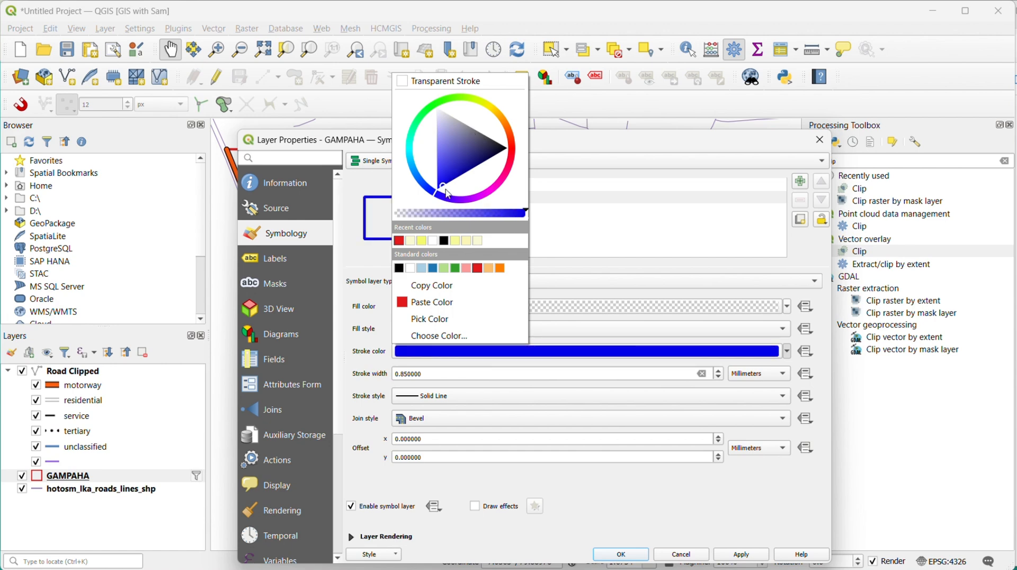
click(418, 397)
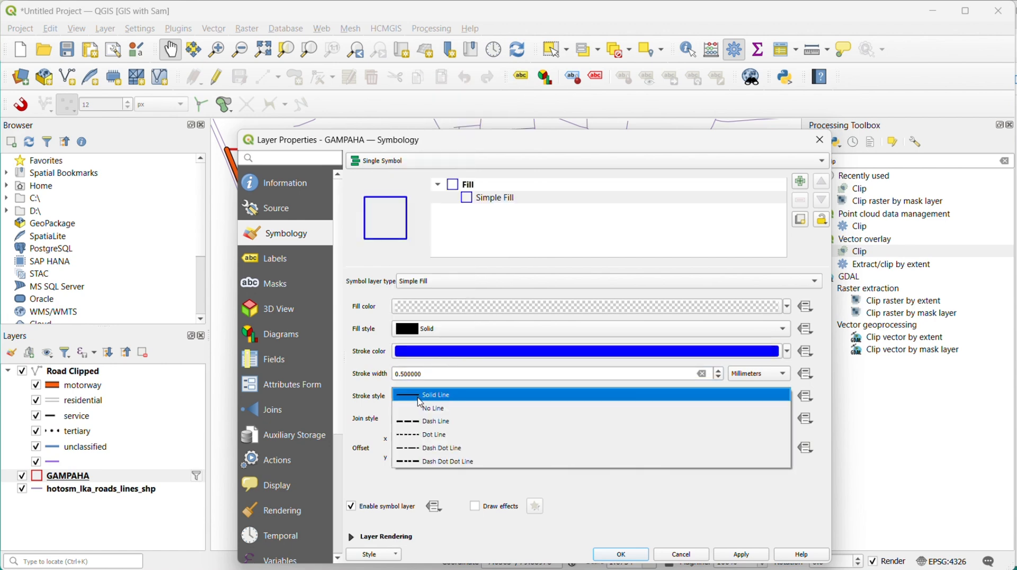
click(430, 423)
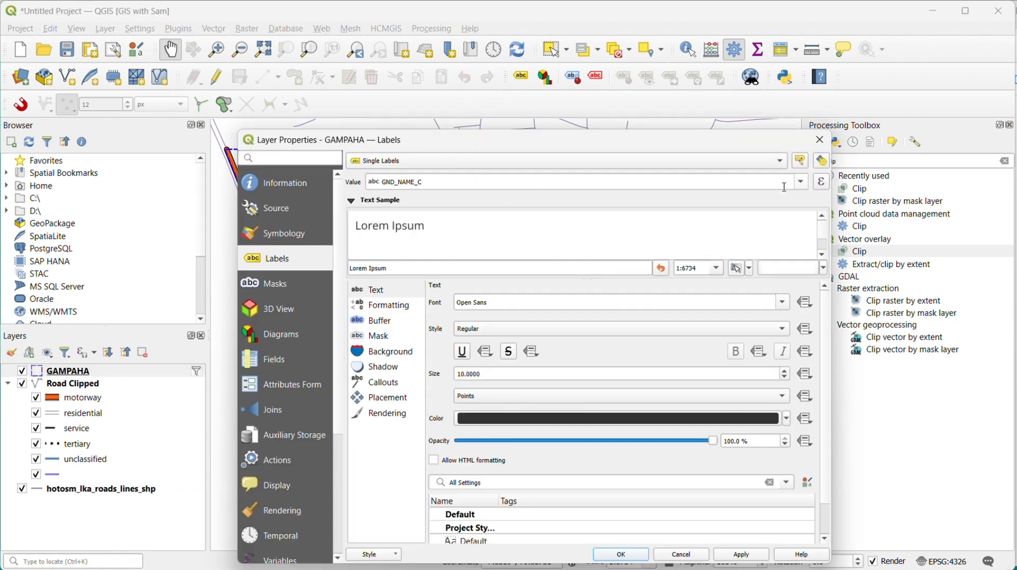
Label the GAMPAHA layer from the GND_N field and set the label text size to 20 points
click(583, 182)
click(455, 229)
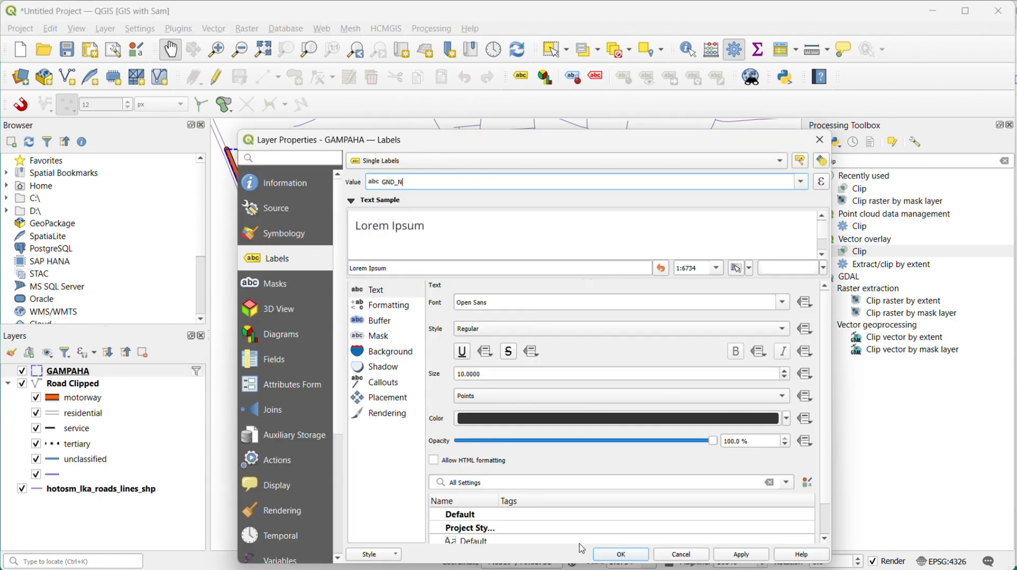
double_click(496, 374)
text(20)
Colour the GAMPAHA label text black, give it a white 1 mm text buffer and apply the layer properties
click(786, 419)
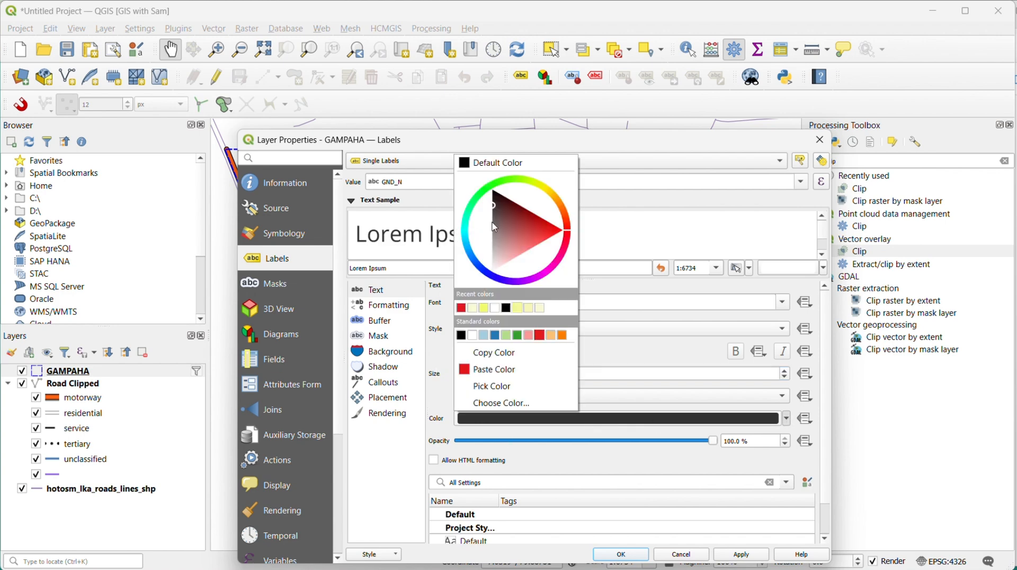
click(546, 225)
click(373, 291)
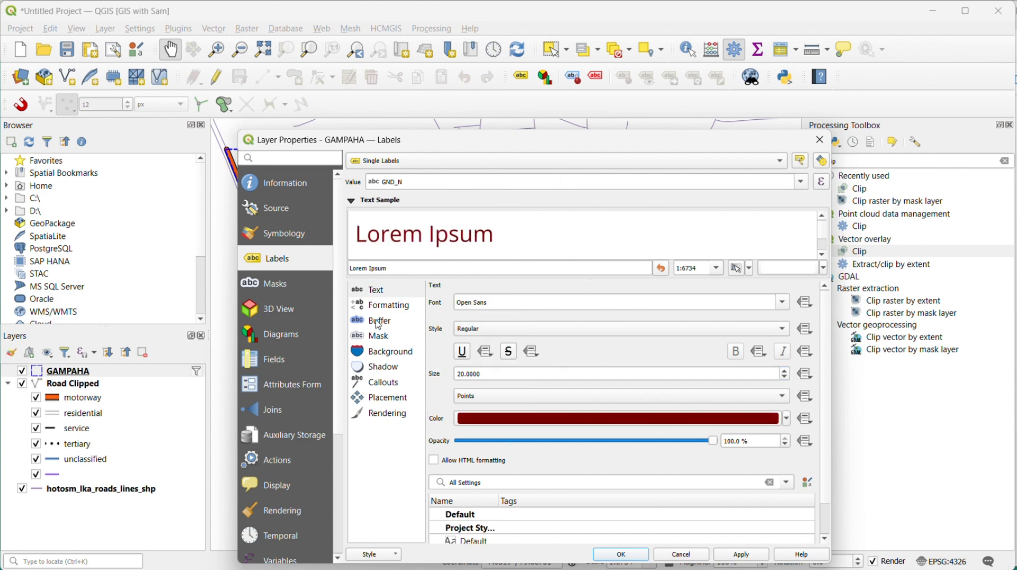
click(787, 418)
click(505, 305)
click(390, 323)
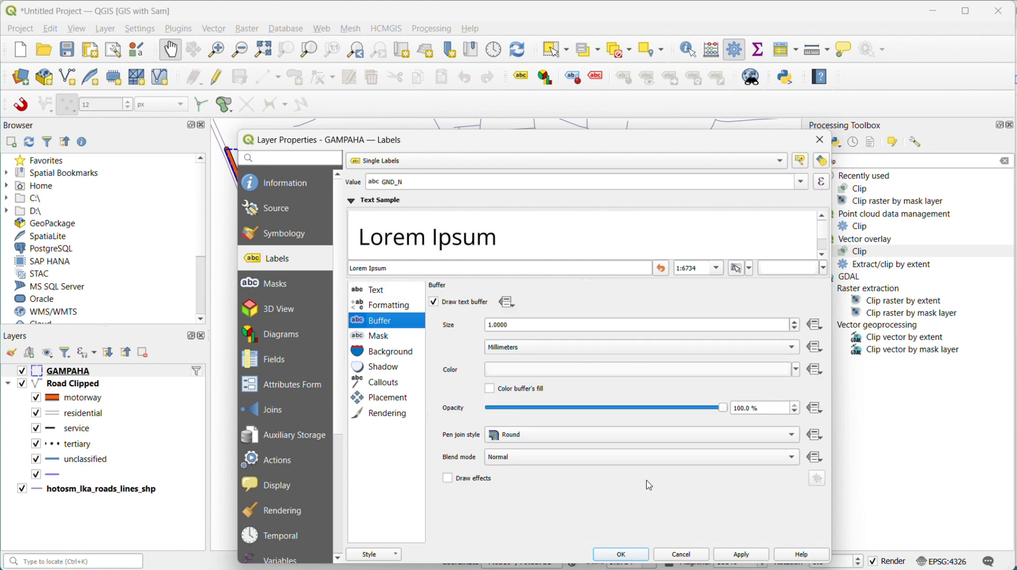
click(620, 554)
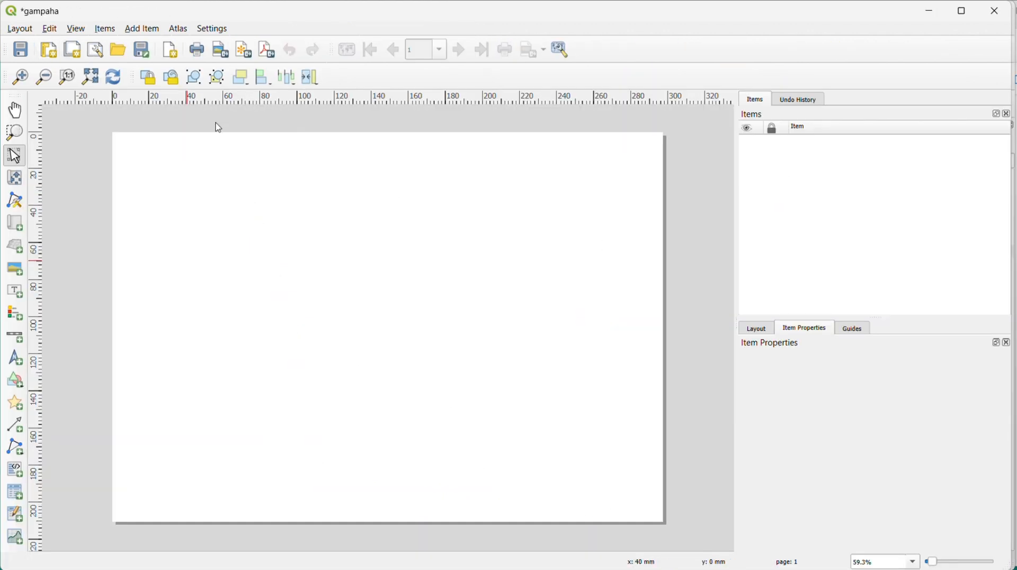
Add a map of the Welisara area across most of the layout page and set its scale to 7000
click(15, 223)
drag(142, 194, 638, 488)
double_click(789, 426)
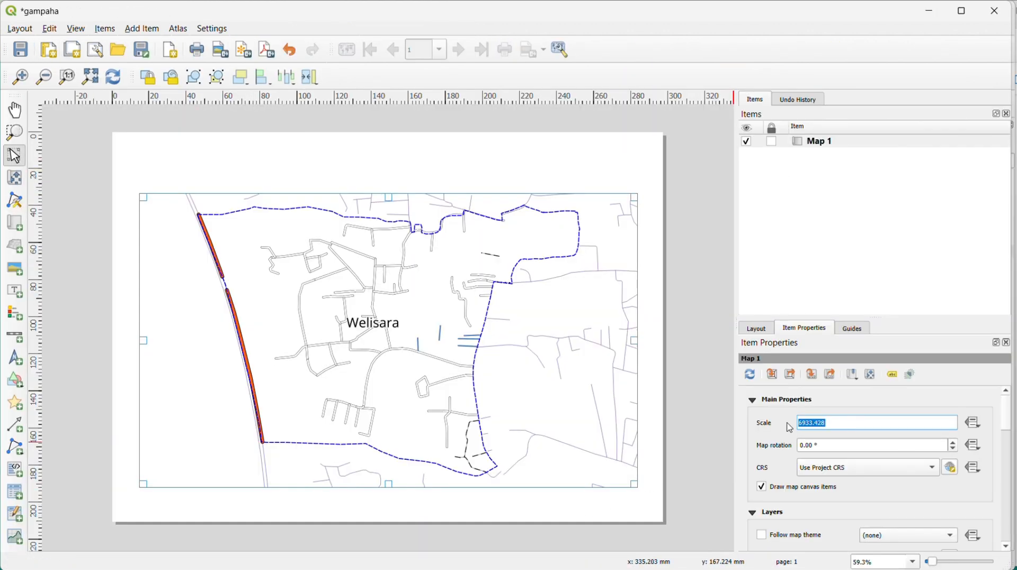
text(7000)
right_click(823, 444)
click(594, 315)
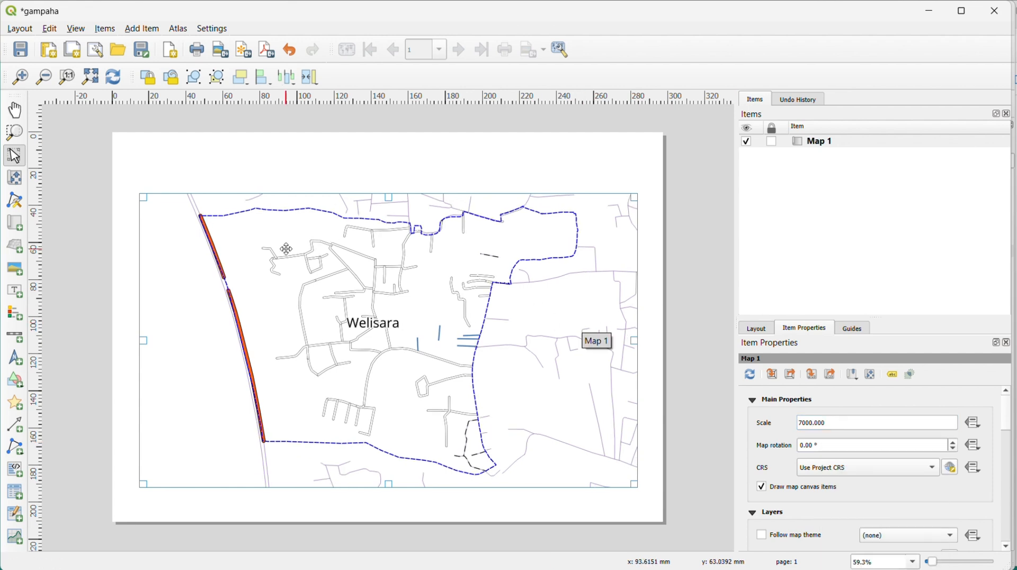
Add a title label above the map reading "GND Map - Welisara Grama Niladhari Division Map"
click(14, 290)
drag(197, 155, 525, 185)
key(ctrl+a)
text(GND Map )
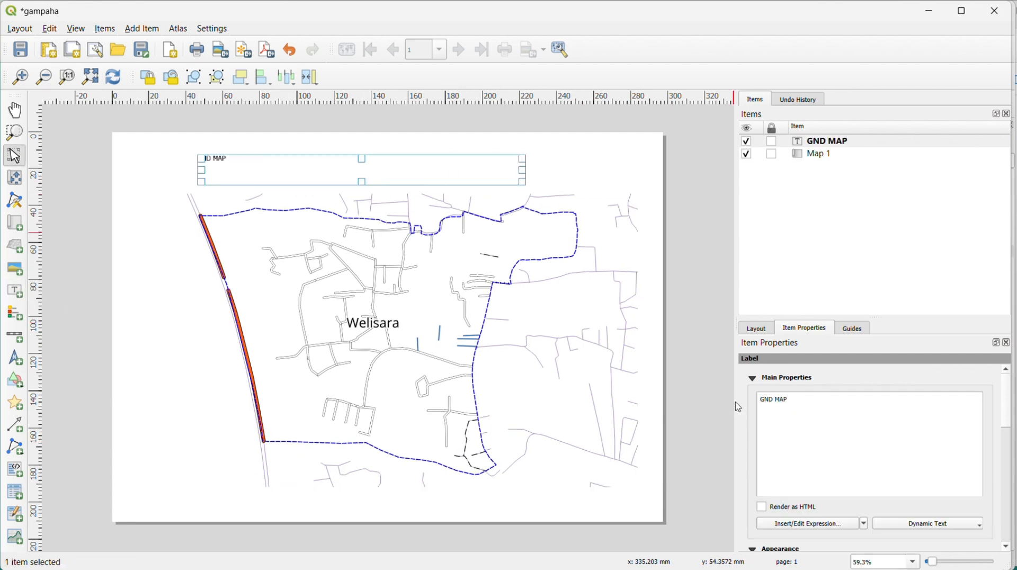
text(- Welisara GND)
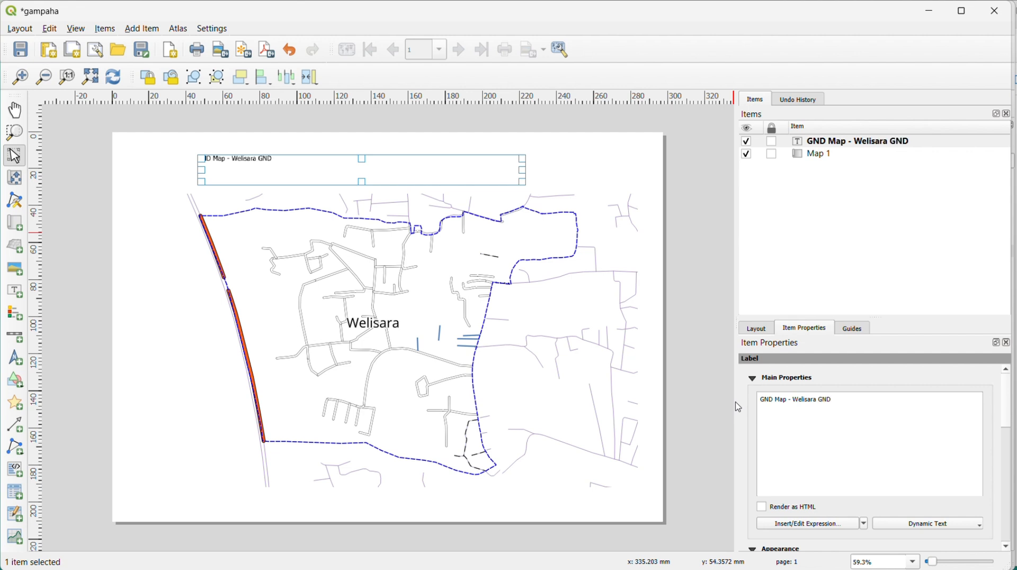
key(BackSpace)
key(BackSpace)
text(rama Niladhari Division)
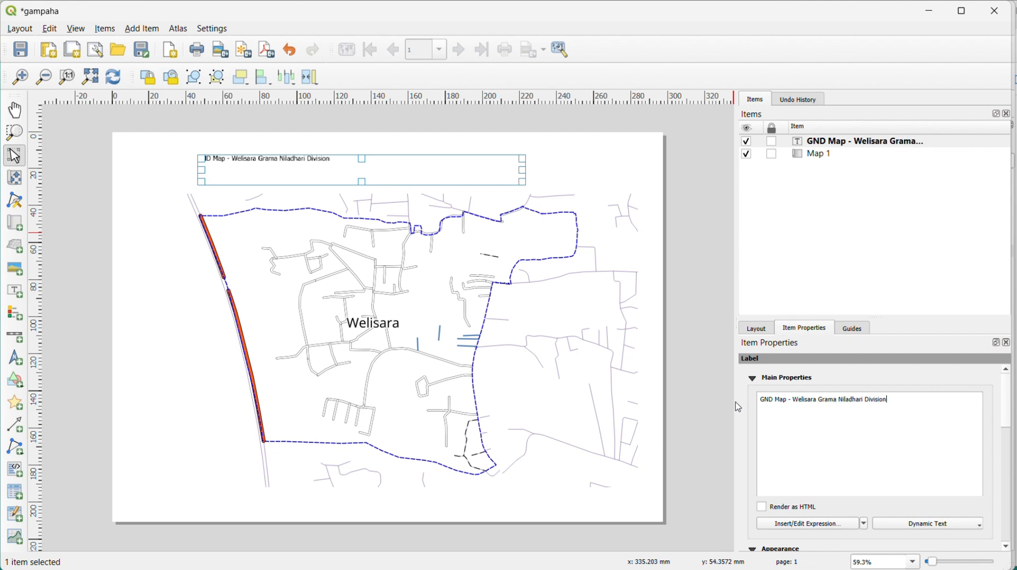
text( Map)
Set the title's font size to 25 points, then widen the label and centre it above the map
click(752, 378)
click(829, 417)
click(757, 382)
double_click(799, 490)
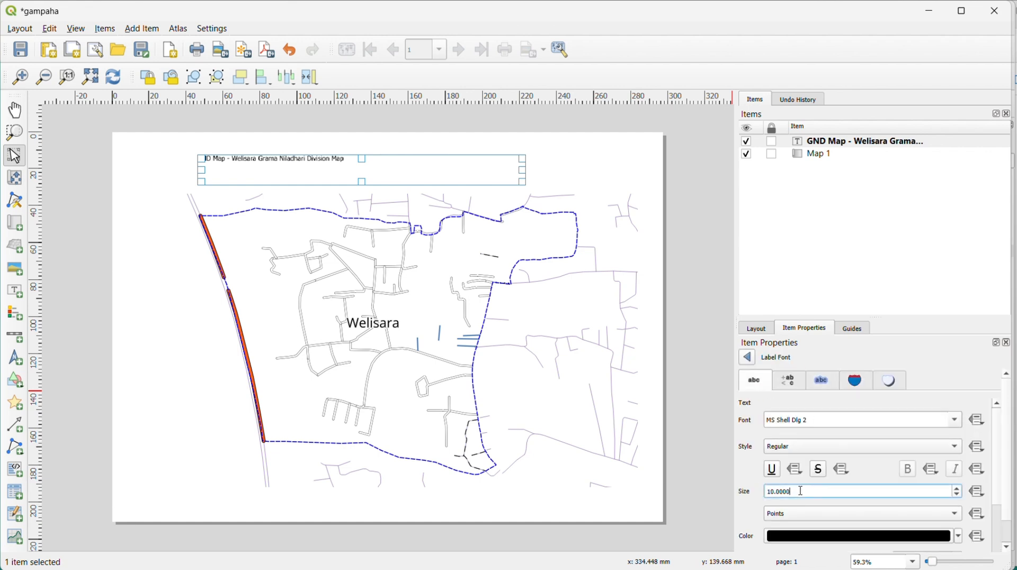
text(25)
drag(526, 170, 634, 170)
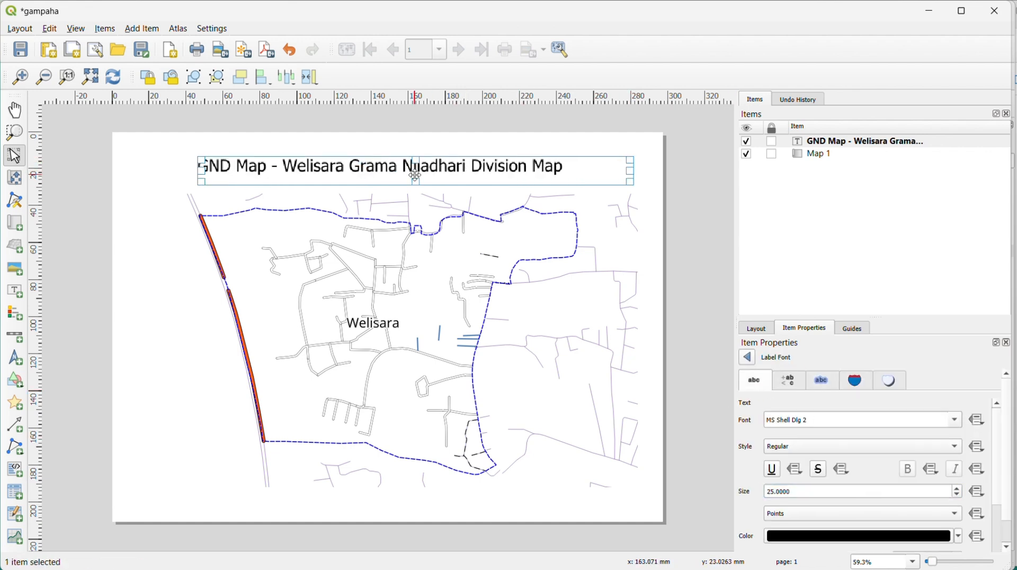
drag(416, 175, 402, 169)
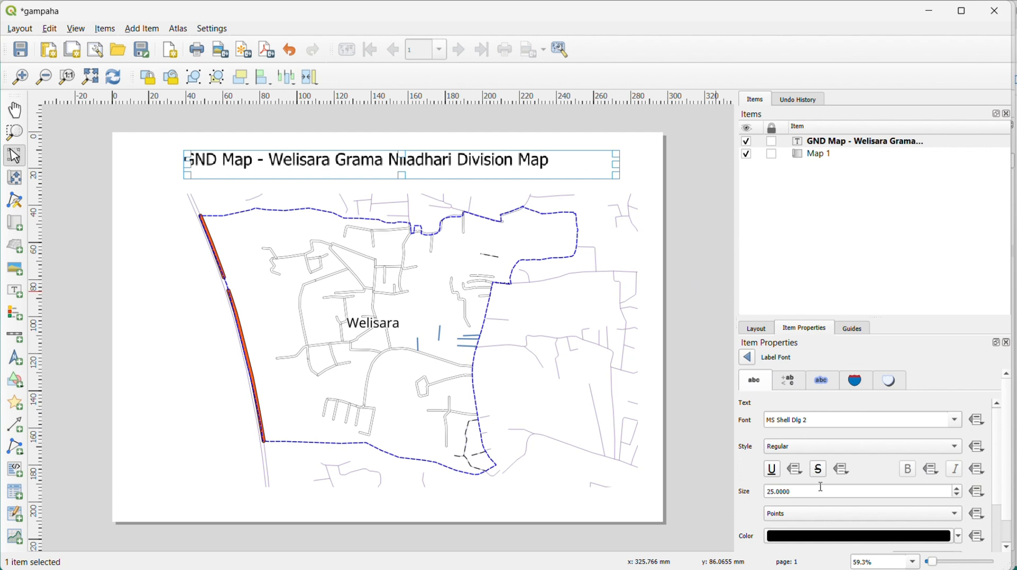
click(746, 357)
click(692, 245)
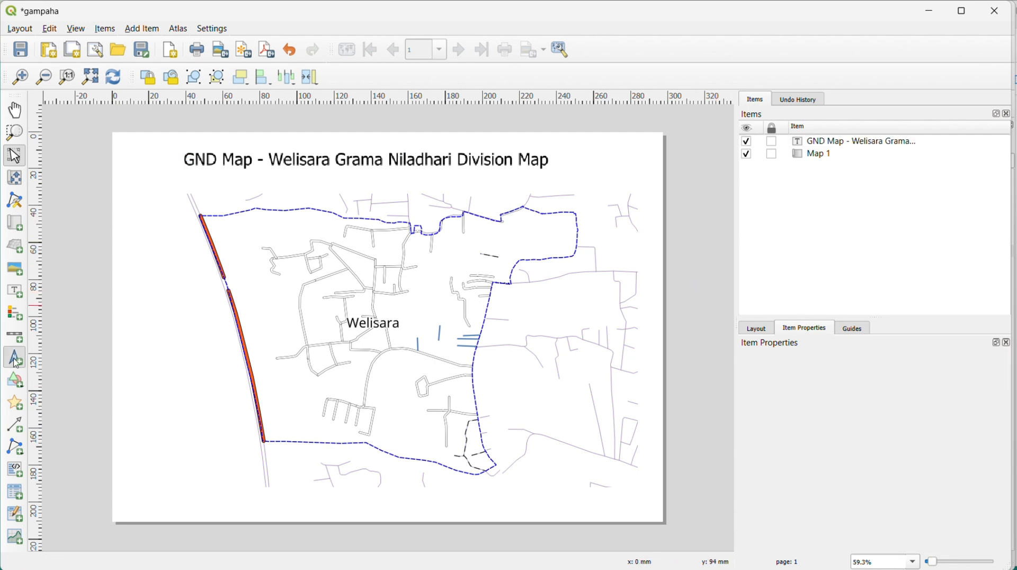
Add a north arrow at the map's upper-right corner
click(15, 360)
drag(592, 171, 629, 204)
click(823, 465)
click(937, 486)
click(698, 370)
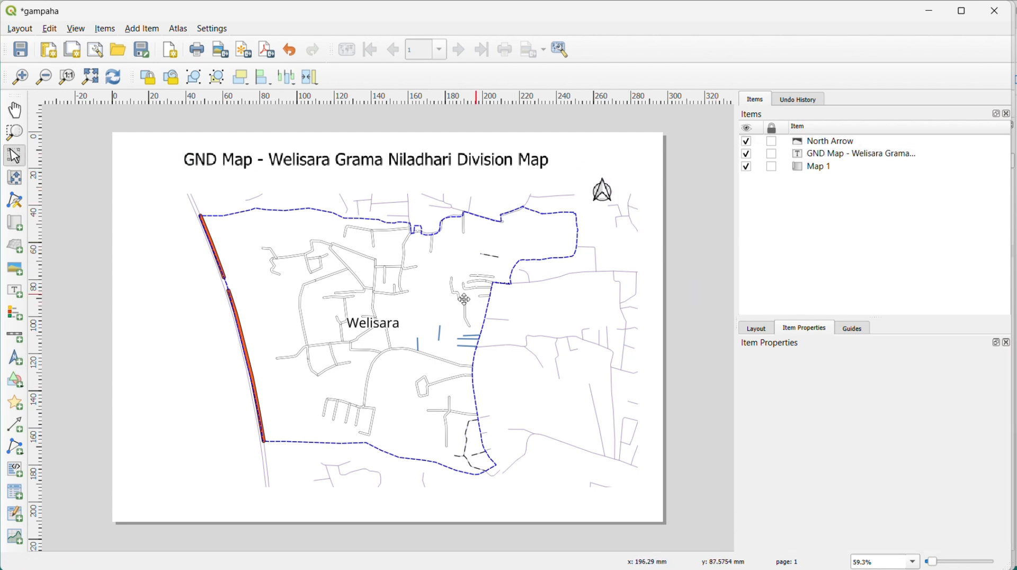
Add a scale bar at the map's lower-left corner and set it to five right segments
click(15, 335)
drag(164, 456, 392, 486)
scroll(874, 449, down, 5)
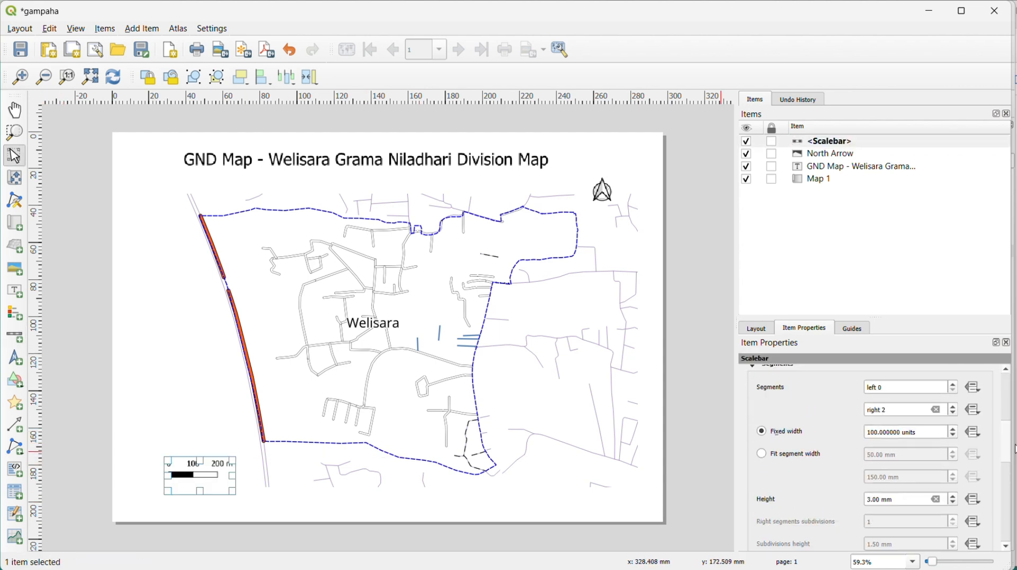
click(952, 422)
click(952, 422)
click(952, 422)
drag(1016, 448, 1010, 405)
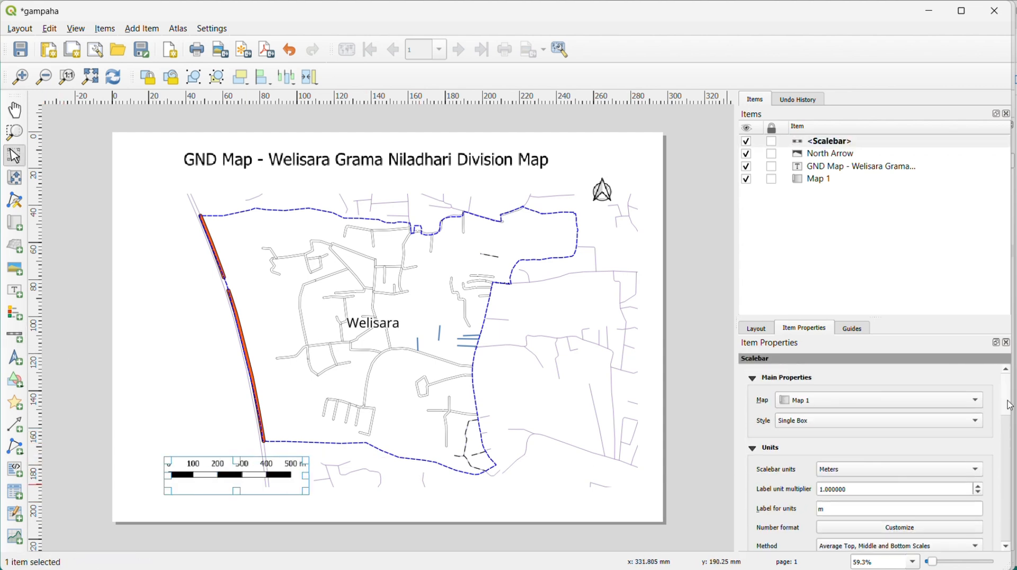
Change the scale bar's style to Stepped Line
click(900, 420)
click(892, 486)
click(502, 501)
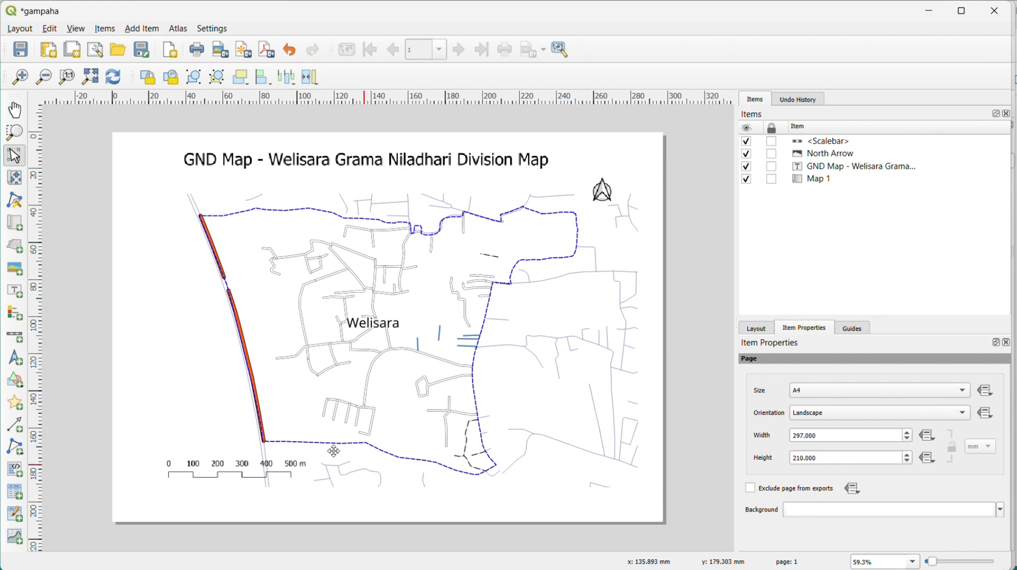
Add a legend to the right-hand part of the map and title it "Legend"
click(15, 312)
click(529, 302)
click(843, 401)
text(Lege)
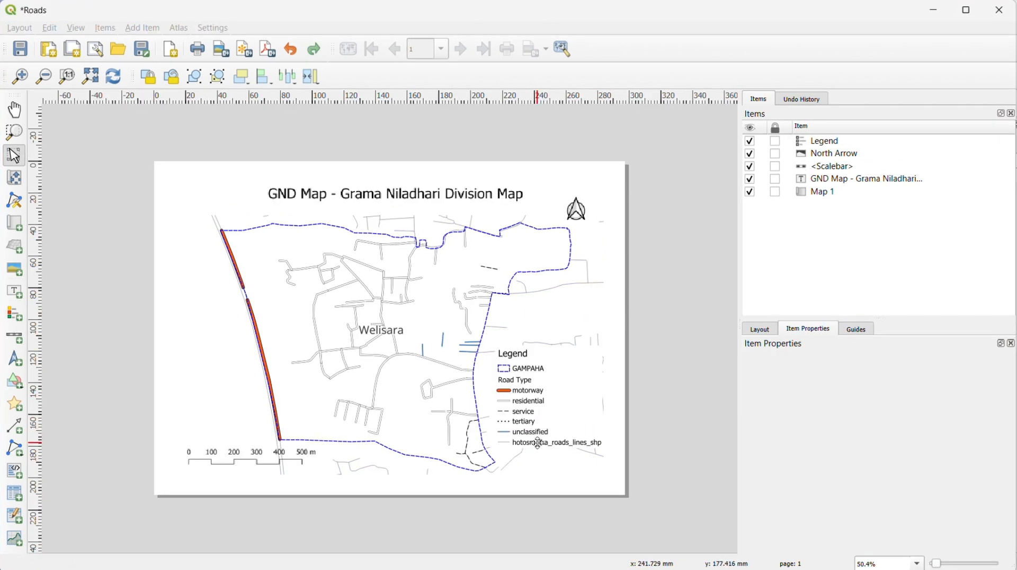
Remove the hotosm_lka_roads_lines_shp entry from the legend and move the legend clear of the boundary, further up and to the east
click(536, 441)
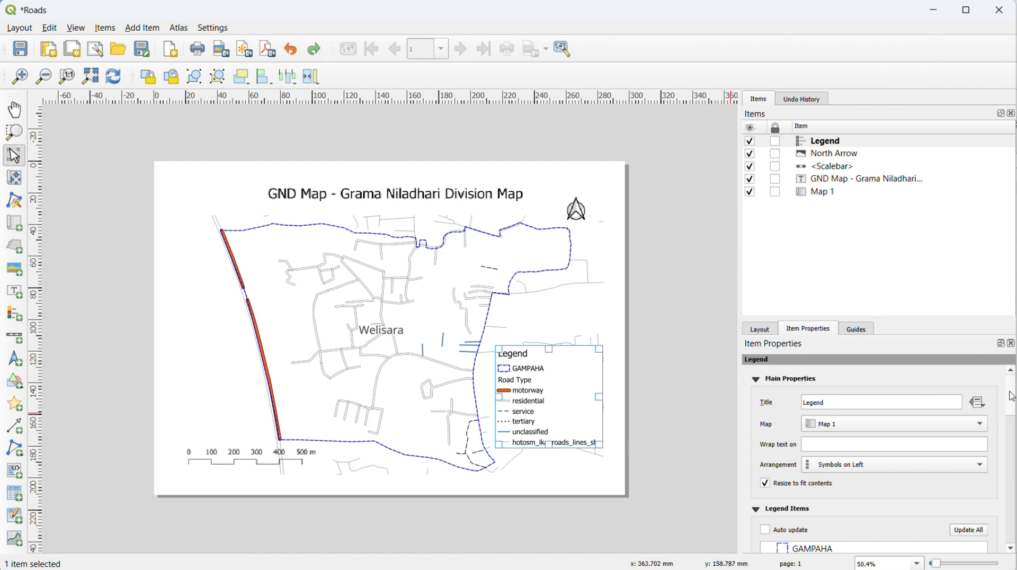
drag(1010, 392, 1011, 453)
click(765, 486)
click(765, 485)
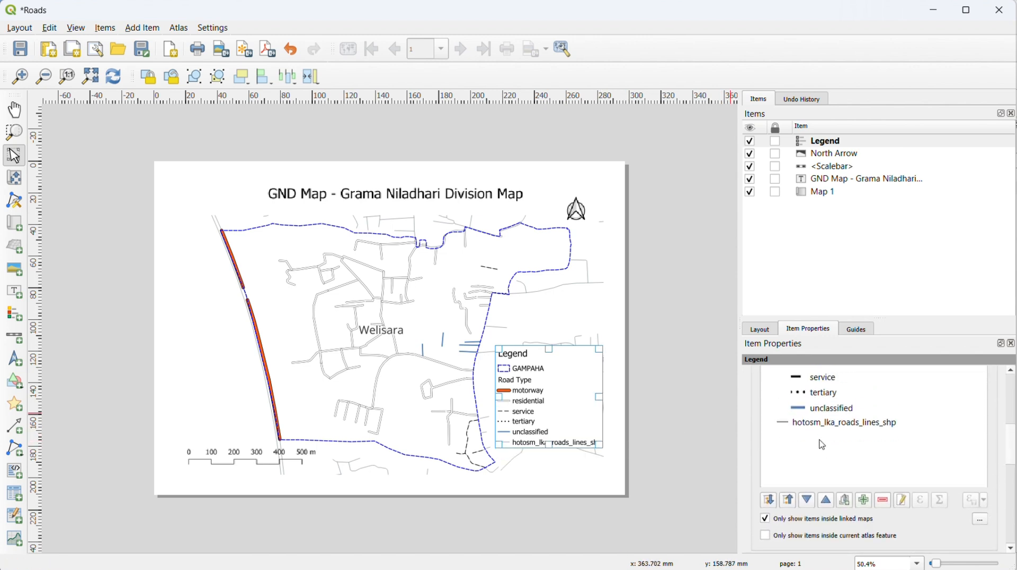
click(836, 423)
click(883, 500)
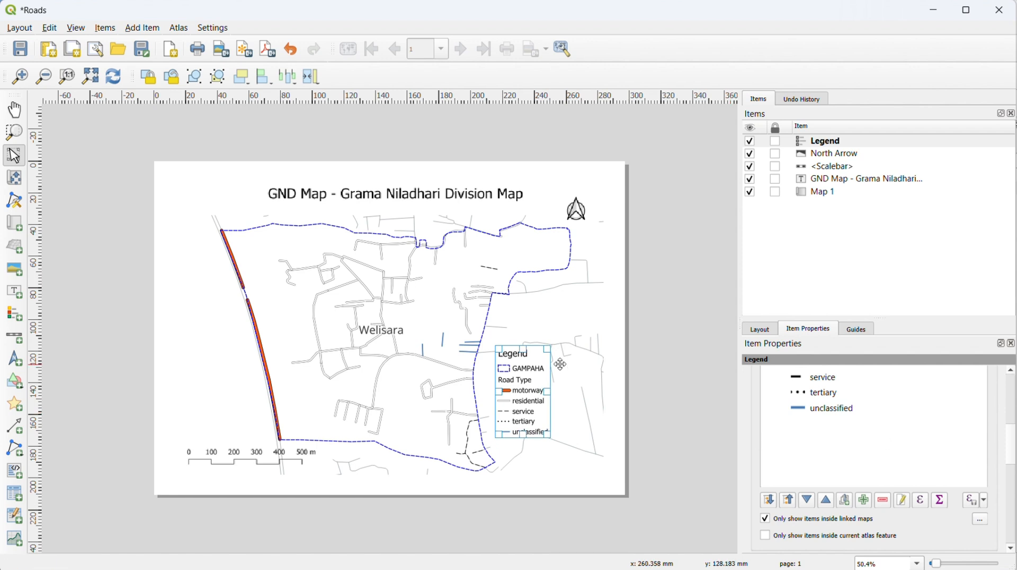
drag(535, 343, 564, 331)
click(585, 478)
click(591, 494)
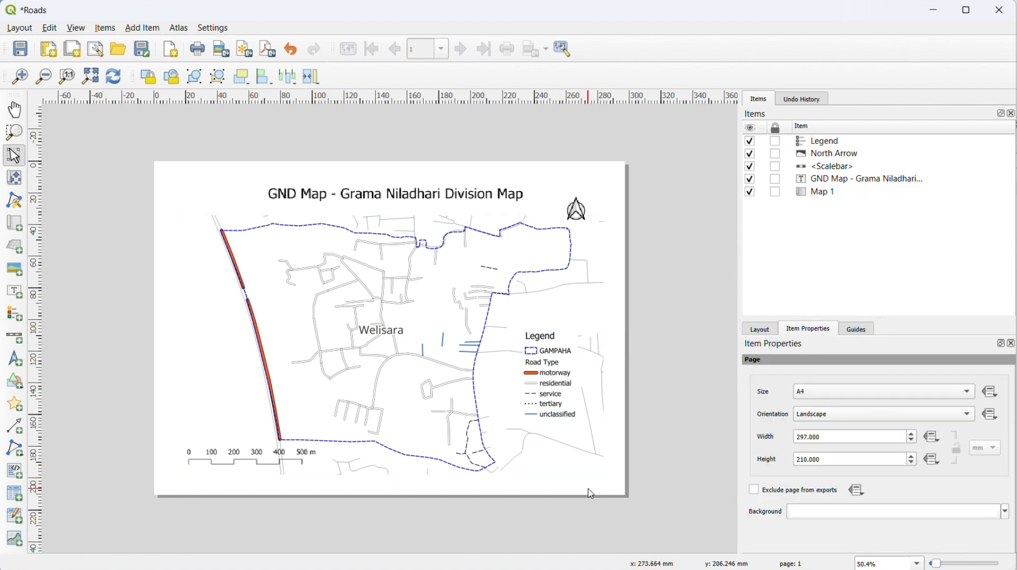
Rename the legend's GAMPAHA entry to "GN Boundary"
click(577, 361)
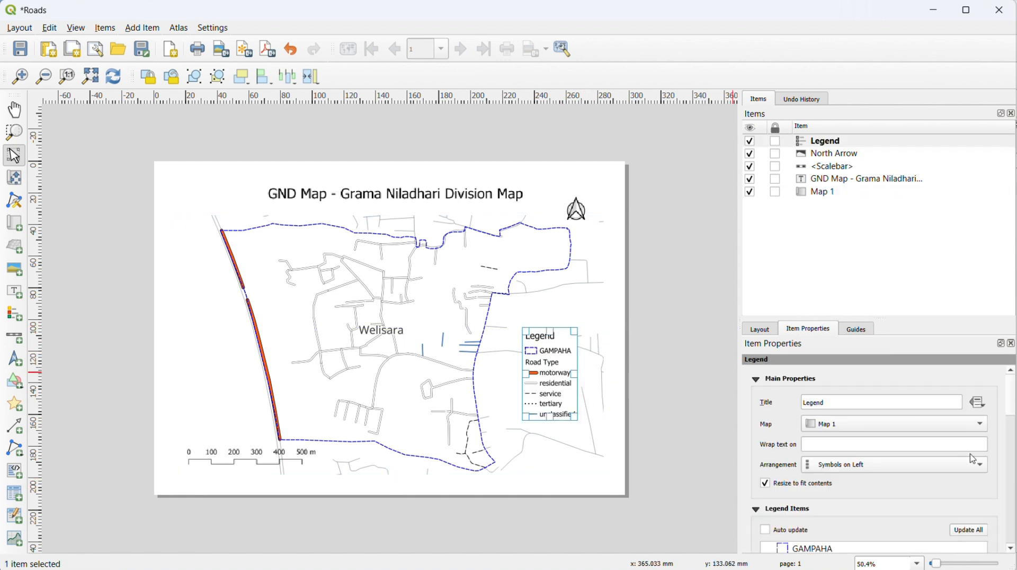
scroll(1013, 400, down, 5)
double_click(826, 415)
key(ctrl+a)
text(G)
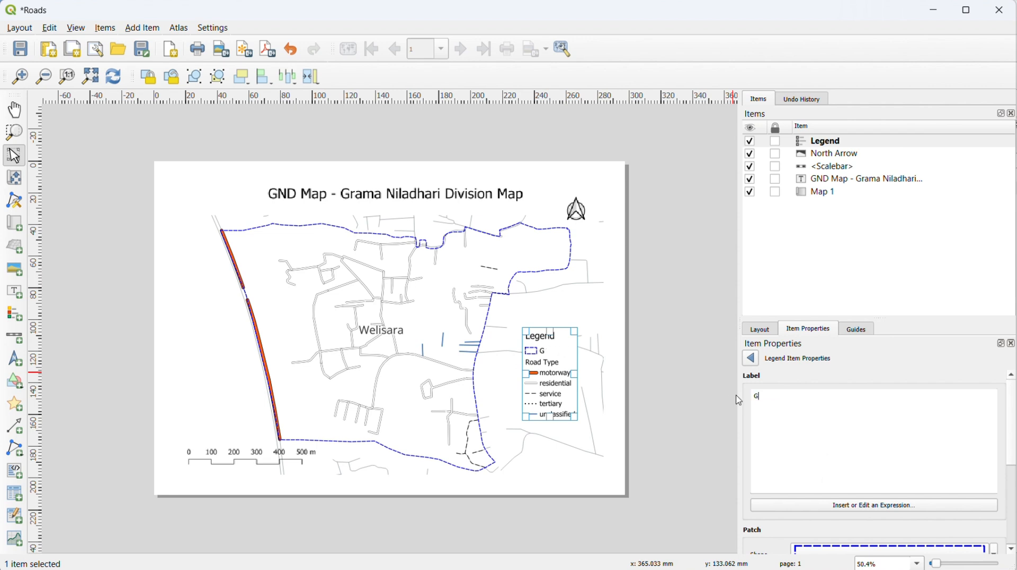
text(N Boundary)
click(752, 360)
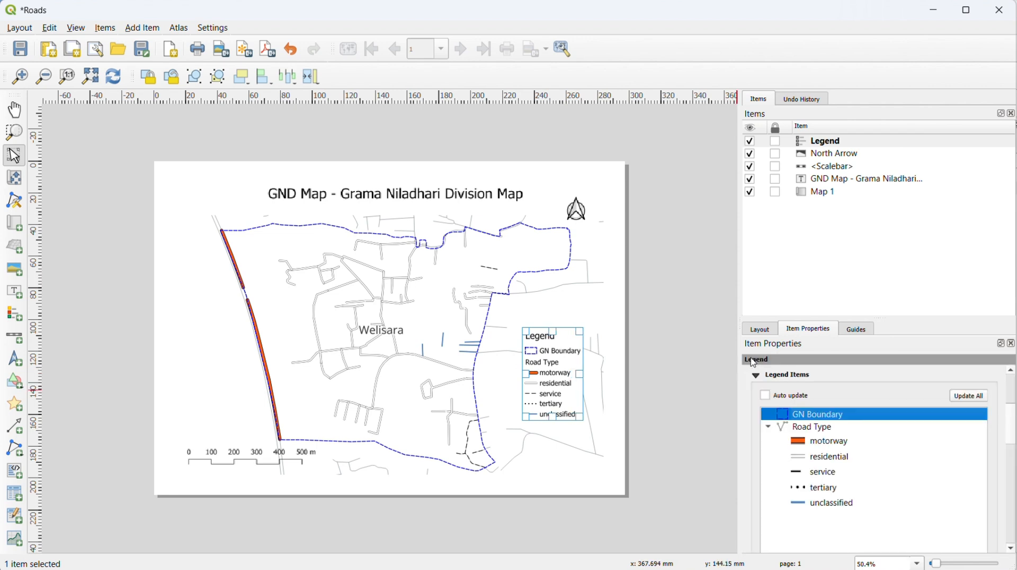
click(603, 479)
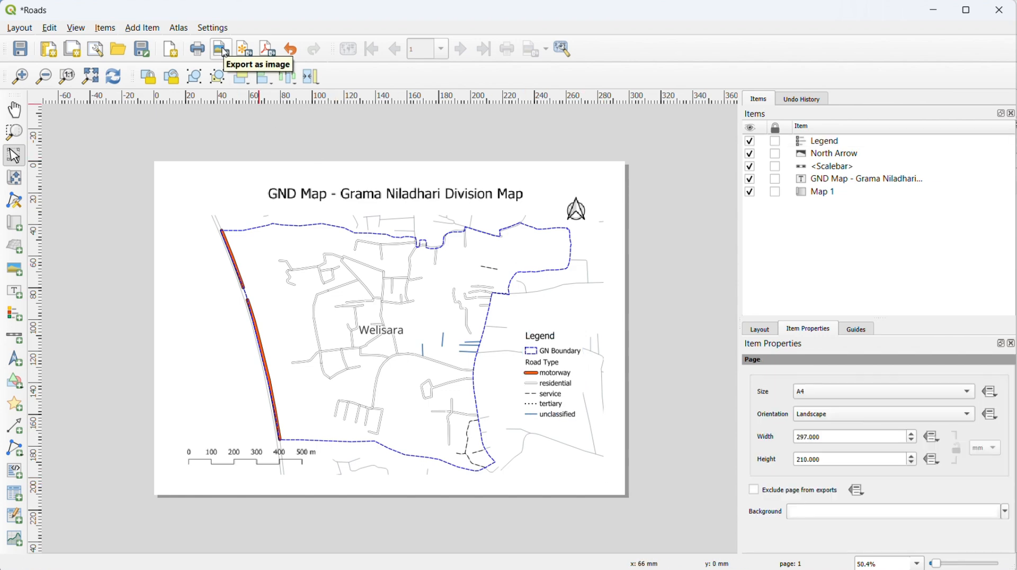
Export the layout as an image named Roads in the Ratnapura folder, accepting the export options
click(225, 52)
click(165, 256)
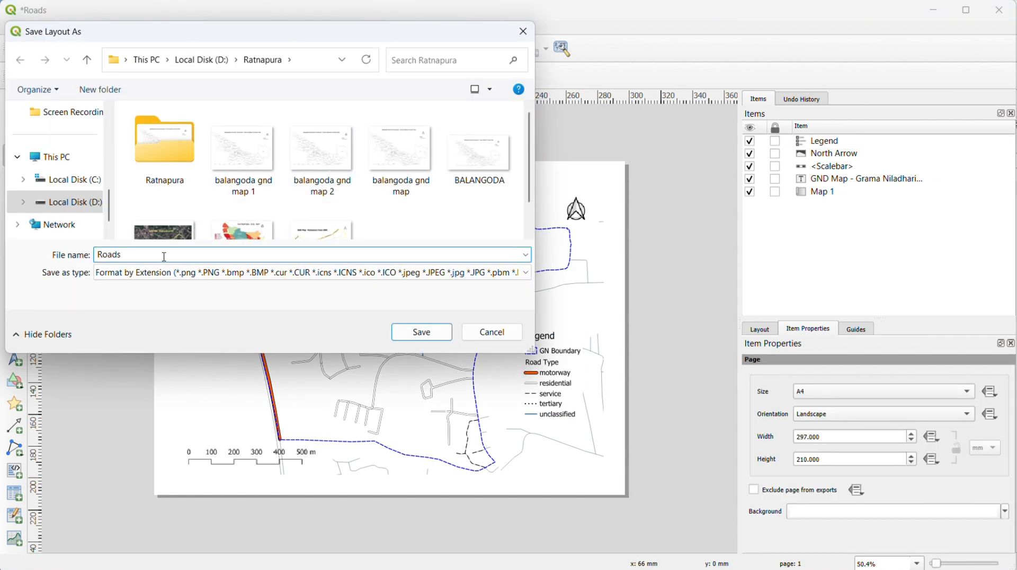
key(Return)
click(446, 431)
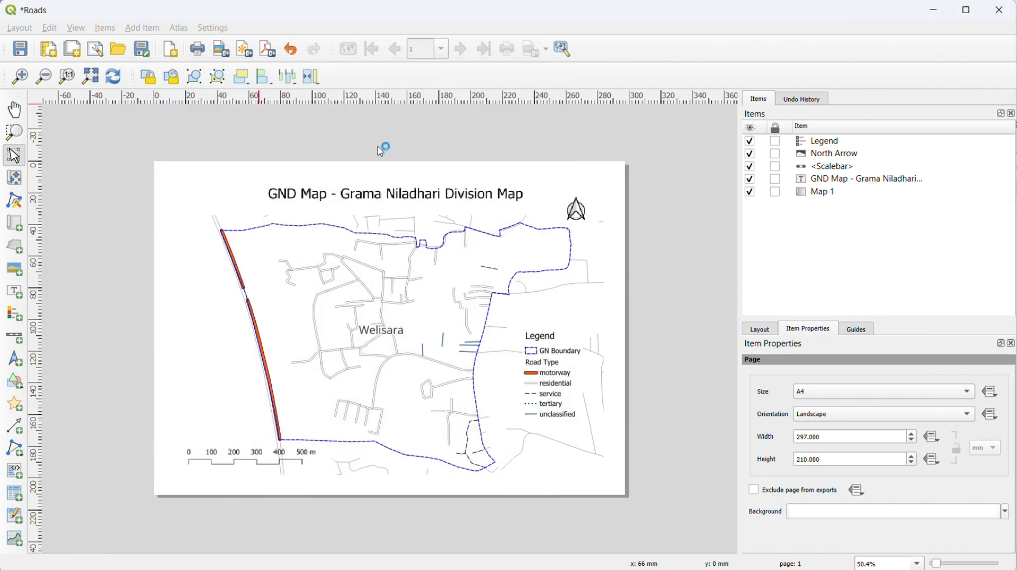
Export the layout as a PDF named Roads Map in the Ratnapura folder, keeping the default PDF export options
click(271, 52)
click(167, 255)
text(Map)
key(Return)
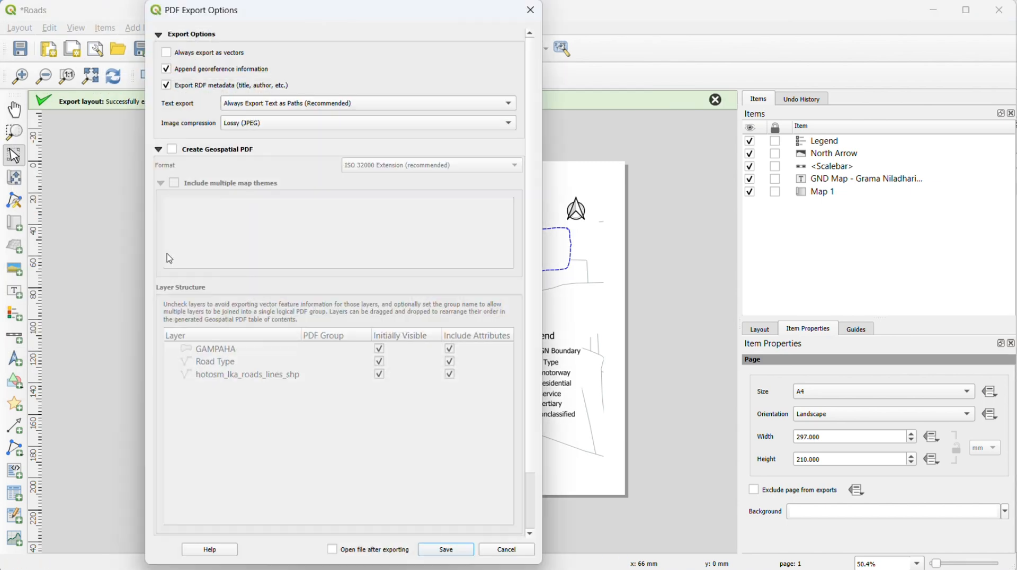
click(446, 549)
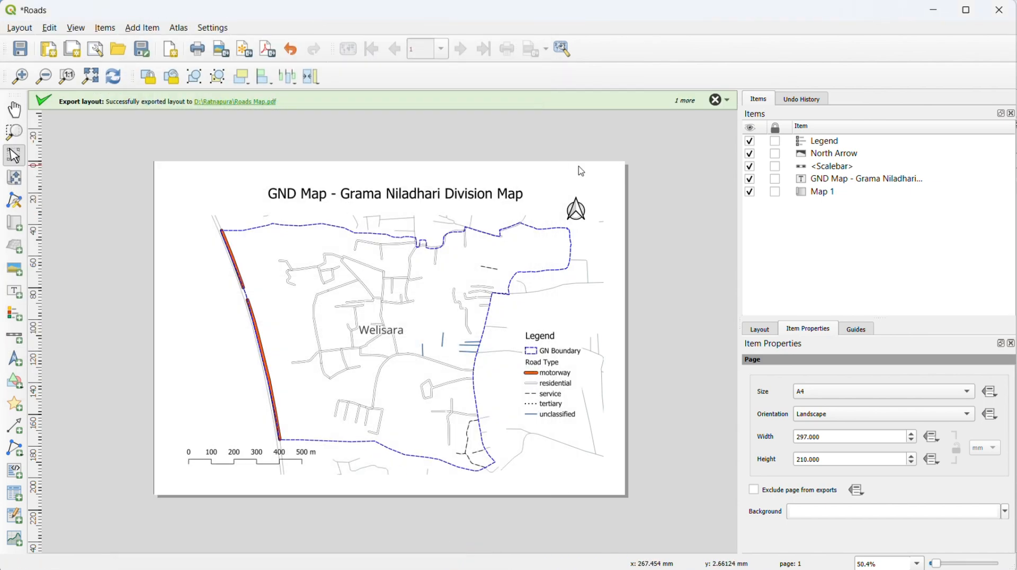
Add the Google Satellite Hybrid basemap to the main project and place it beneath the Road Type layer
key(alt+Tab)
click(389, 27)
mouse_move(450, 42)
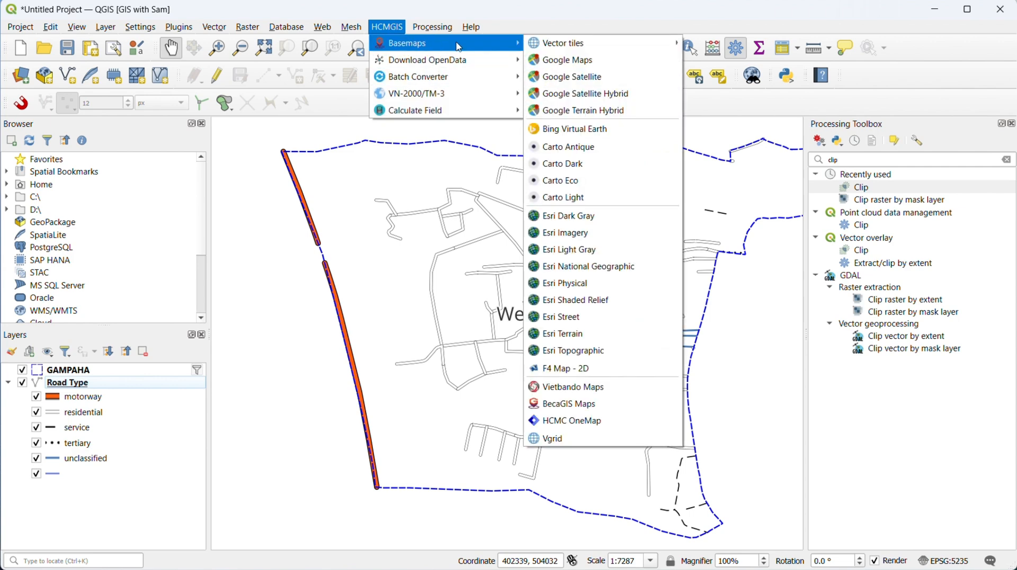
click(587, 97)
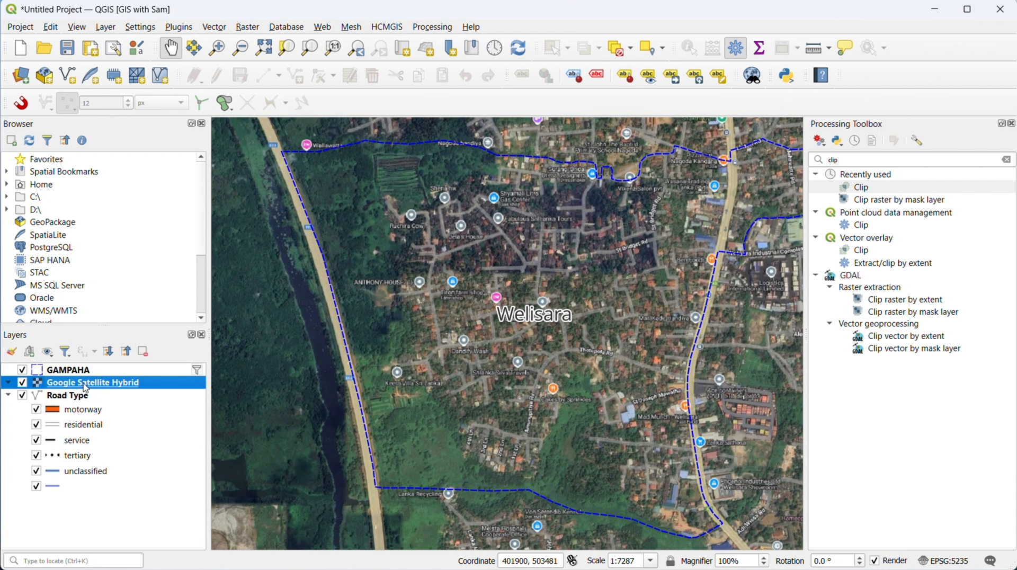
drag(86, 388, 83, 509)
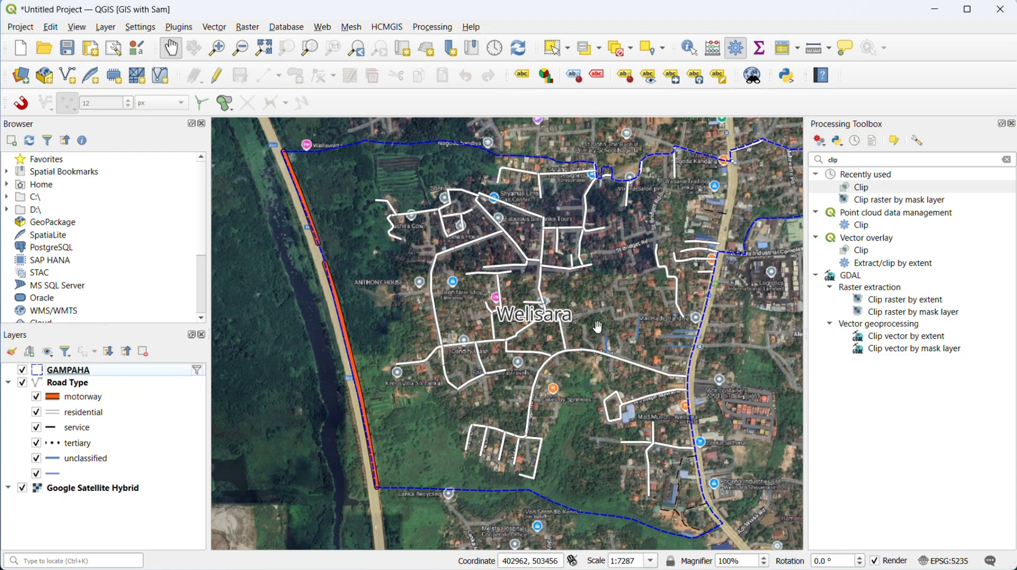
Examine how the clipped road lines match the roads on the satellite imagery across the Welisara division
scroll(587, 313, up, 3)
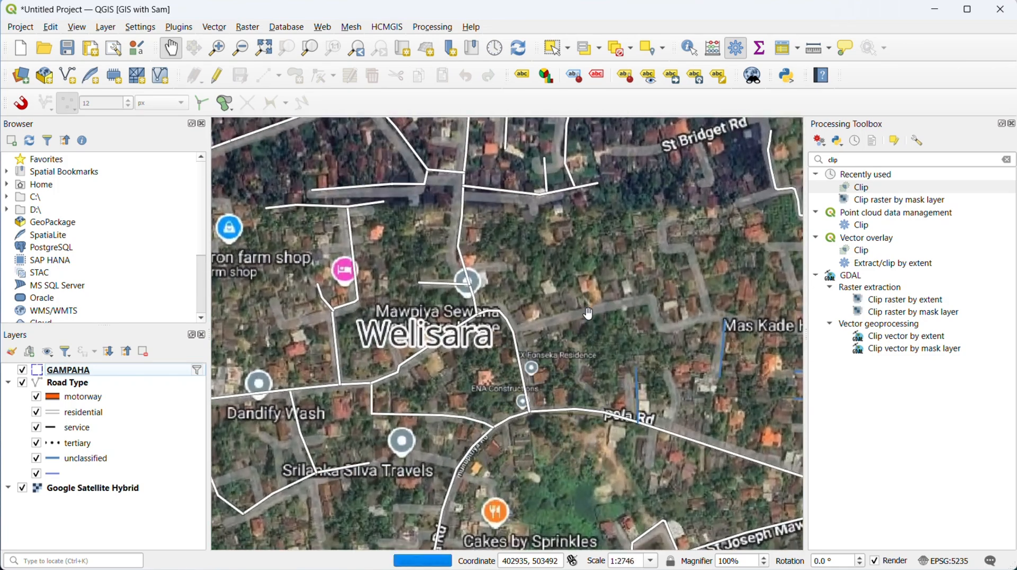
scroll(588, 313, down, 1)
scroll(588, 313, up, 1)
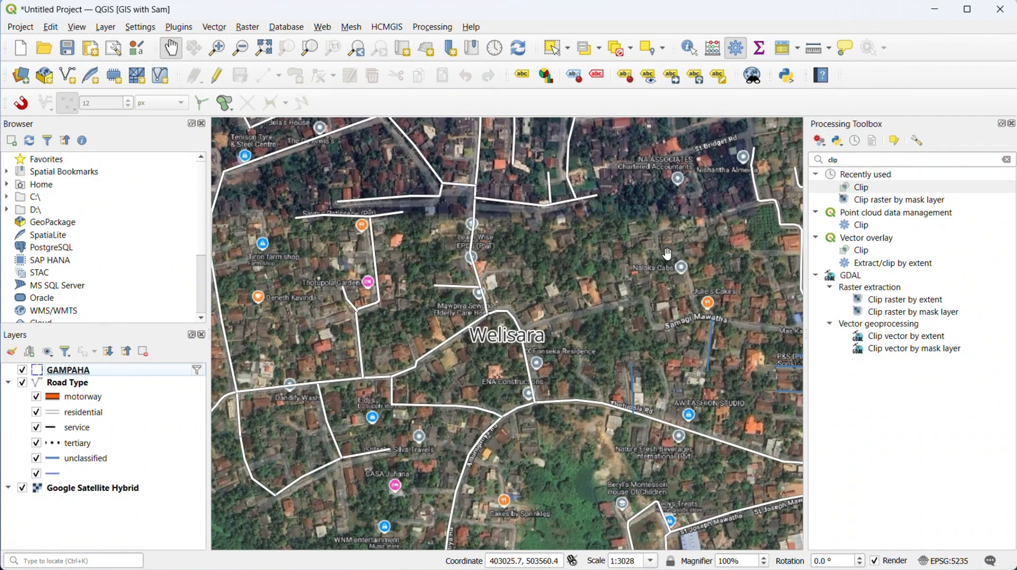
scroll(679, 328, down, 2)
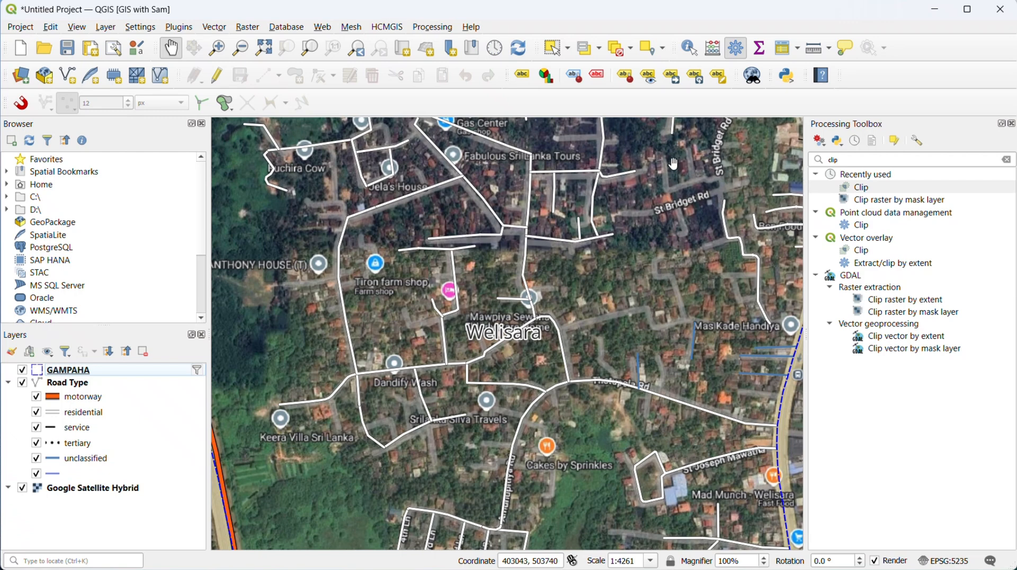
drag(646, 328, 618, 270)
drag(586, 458, 580, 433)
scroll(579, 433, down, 1)
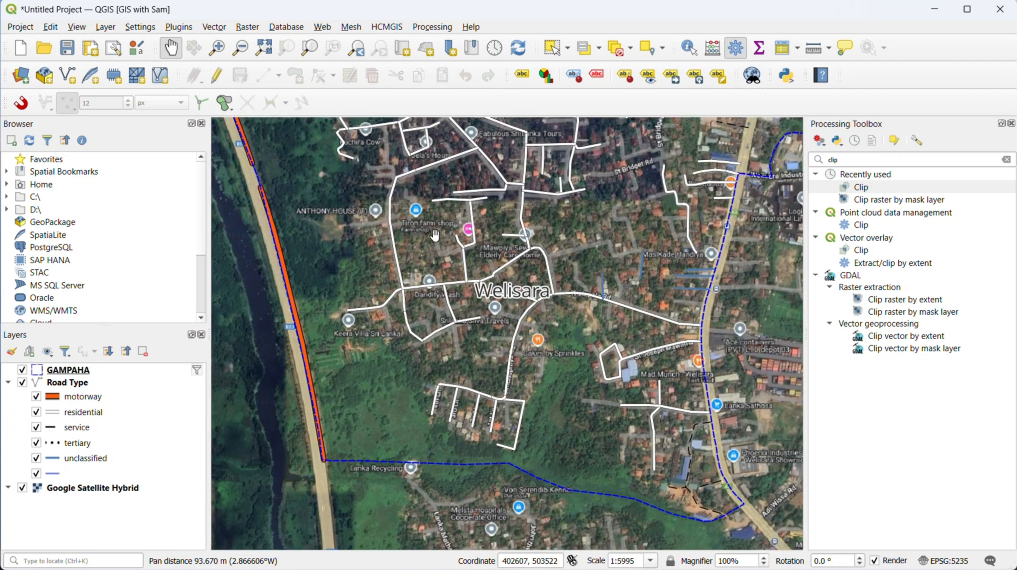
drag(434, 235, 436, 352)
scroll(436, 351, down, 1)
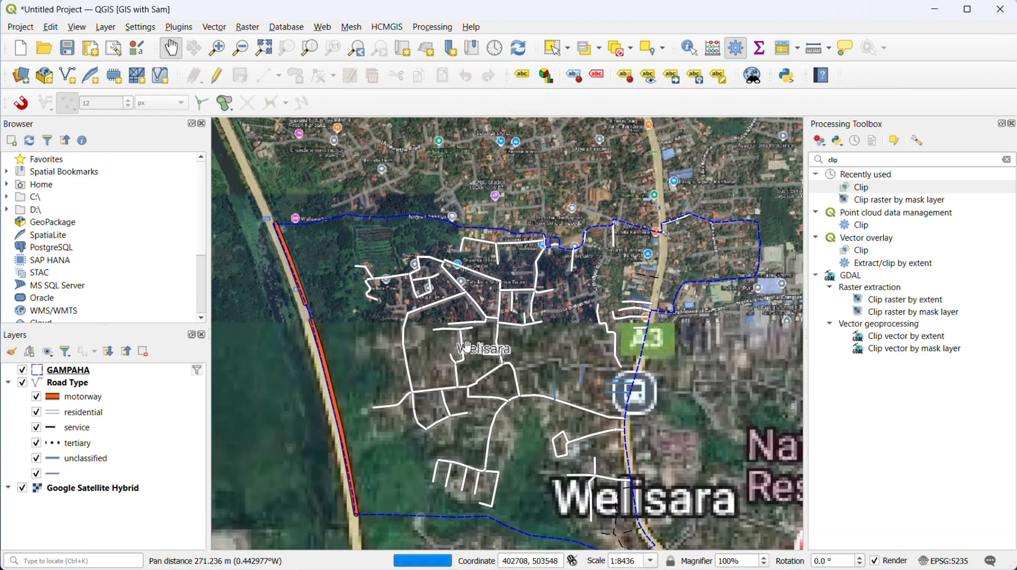
drag(501, 385, 503, 348)
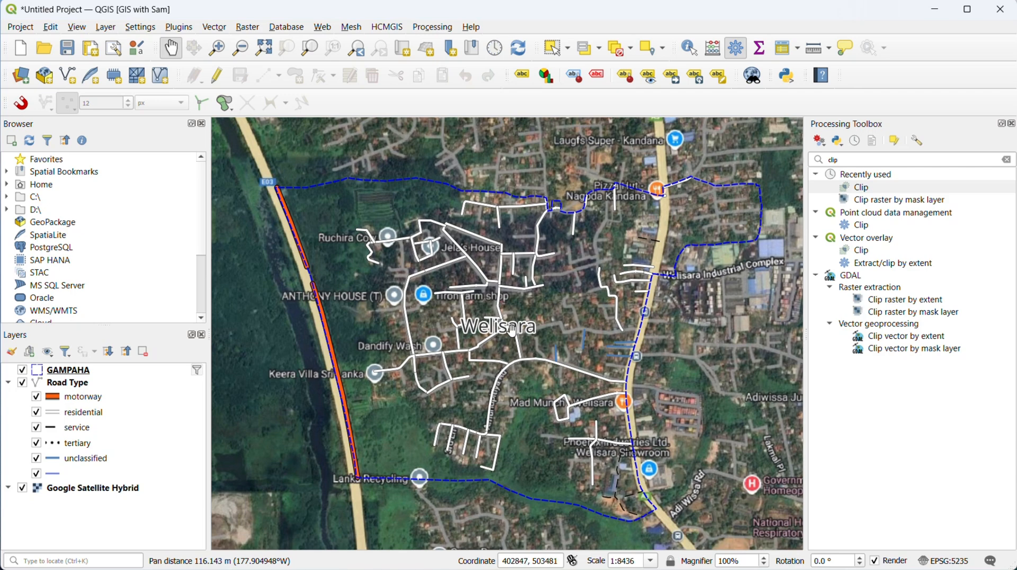